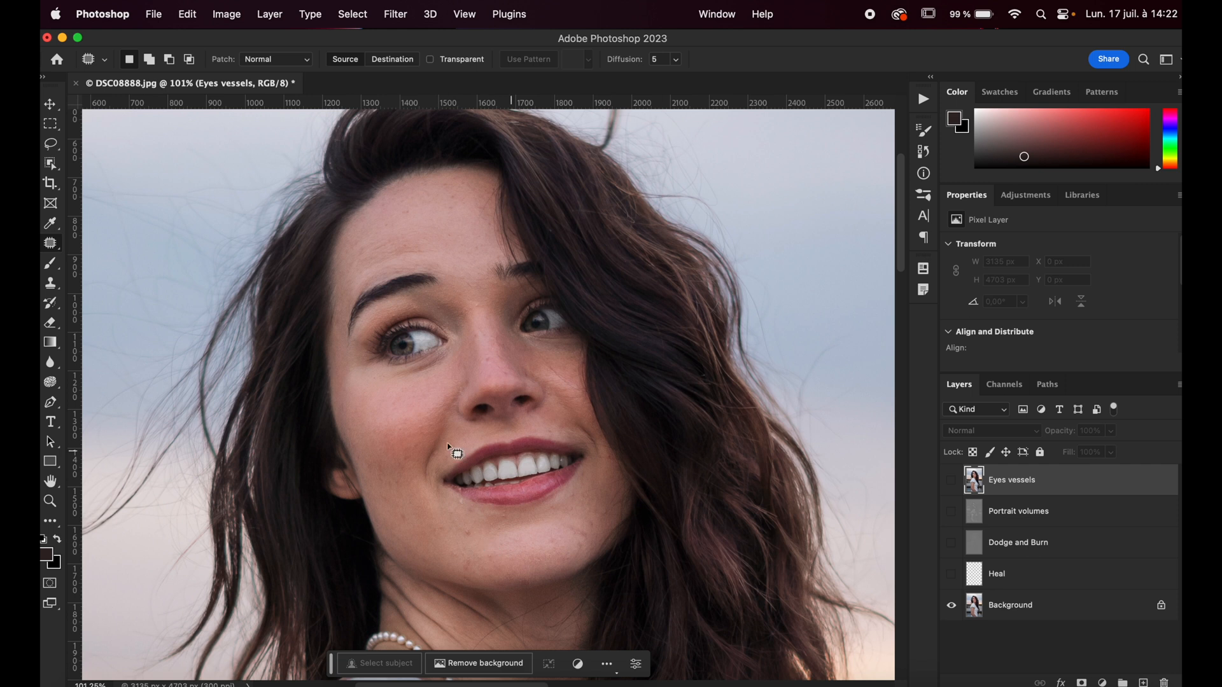
- Show all the retouching layers again and examine the finished portrait retouch, both overall and close to the face
{"action": "left_click", "coordinate": [952, 610], "text": "alt"}
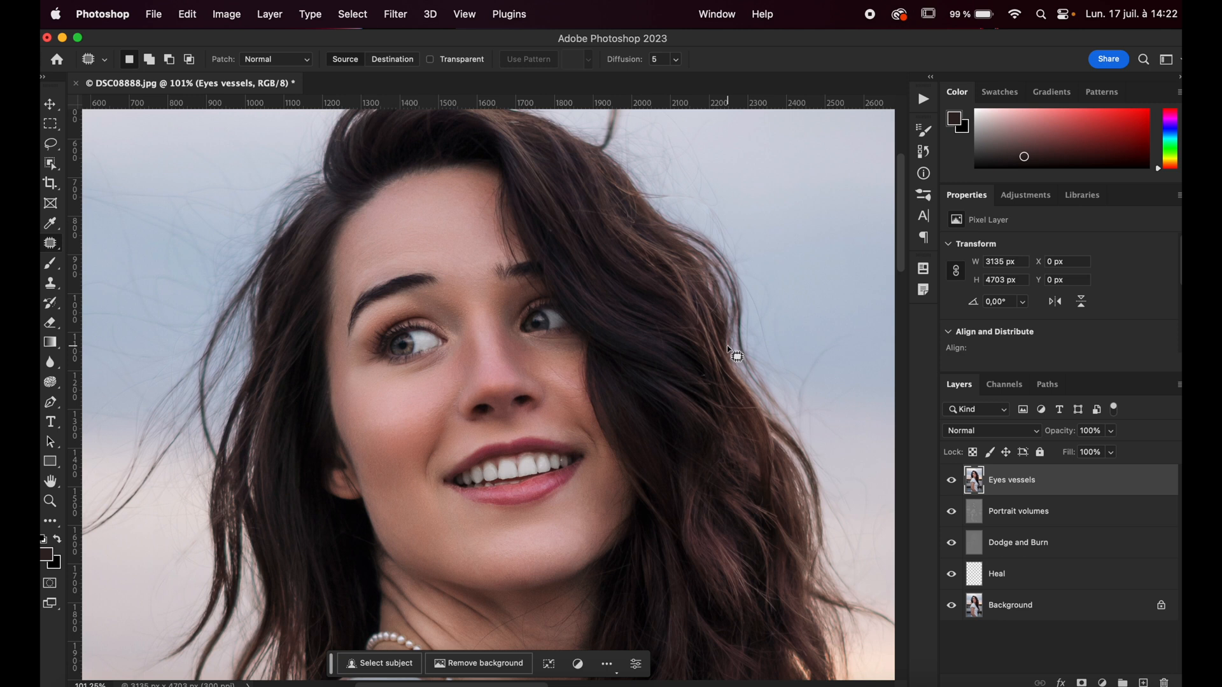
{"action": "scroll", "coordinate": [337, 349], "scroll_direction": "down", "scroll_amount": 3}
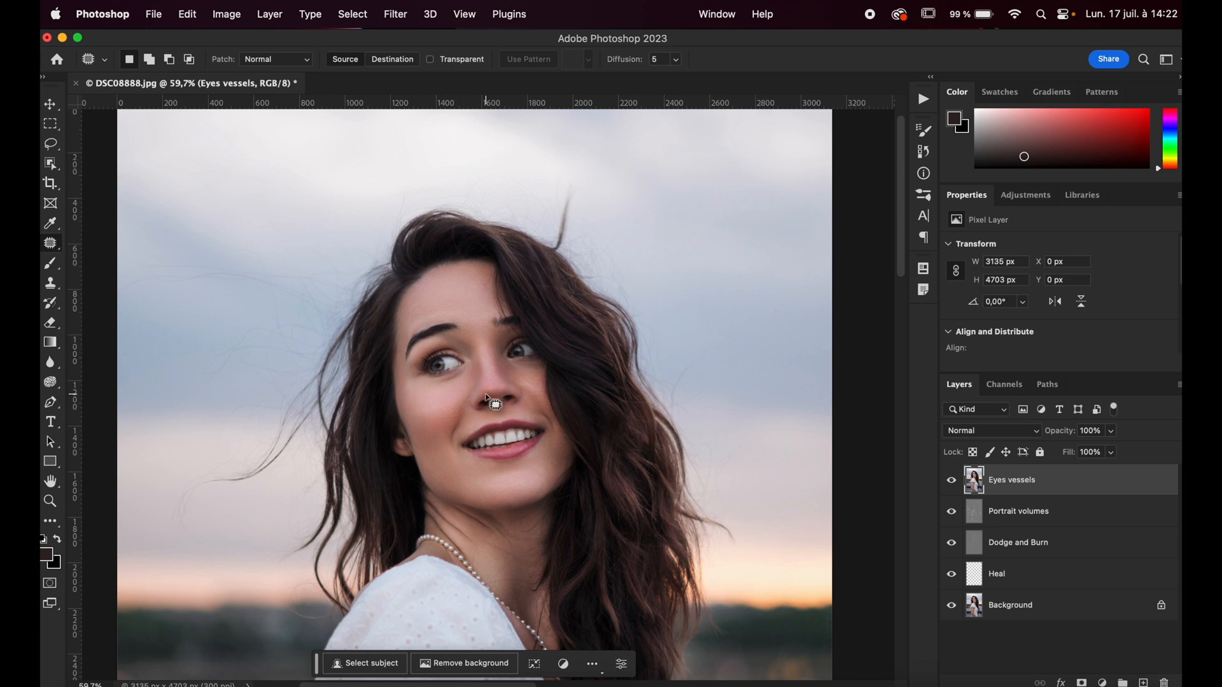
{"action": "scroll", "coordinate": [433, 398], "scroll_direction": "down", "scroll_amount": 2}
{"action": "scroll", "coordinate": [433, 398], "scroll_direction": "left", "scroll_amount": 2}
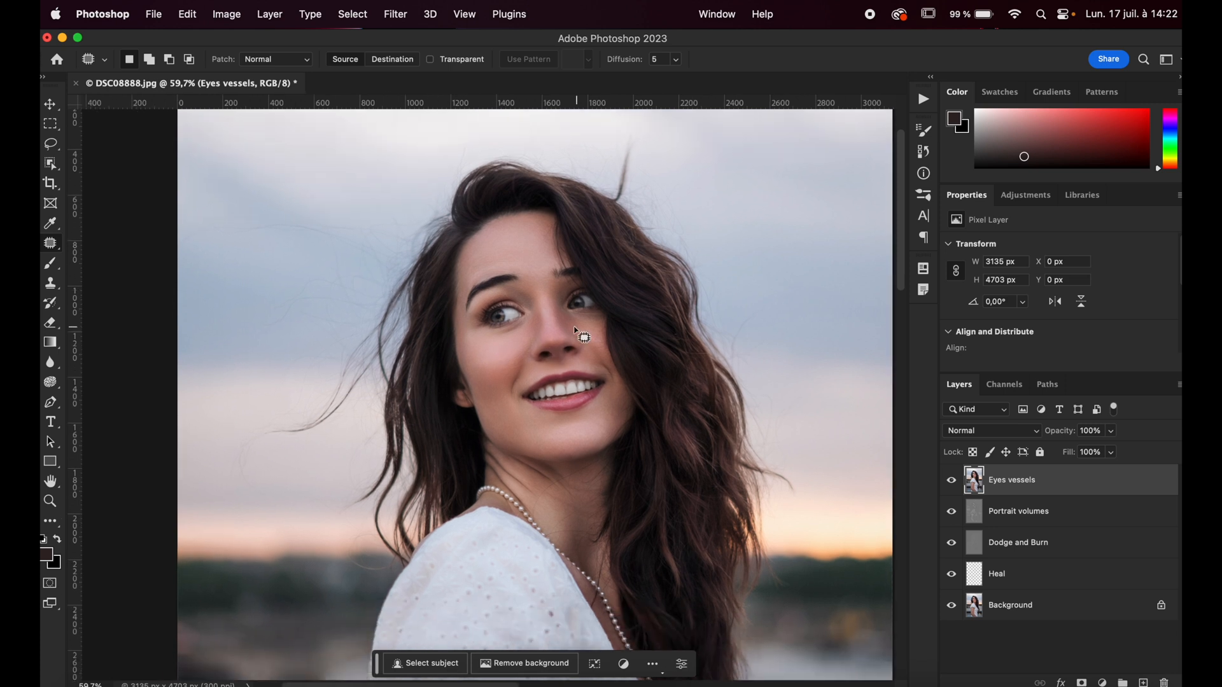
{"action": "scroll", "coordinate": [574, 331], "scroll_direction": "up", "scroll_amount": 2}
{"action": "scroll", "coordinate": [575, 330], "scroll_direction": "up", "scroll_amount": 3}
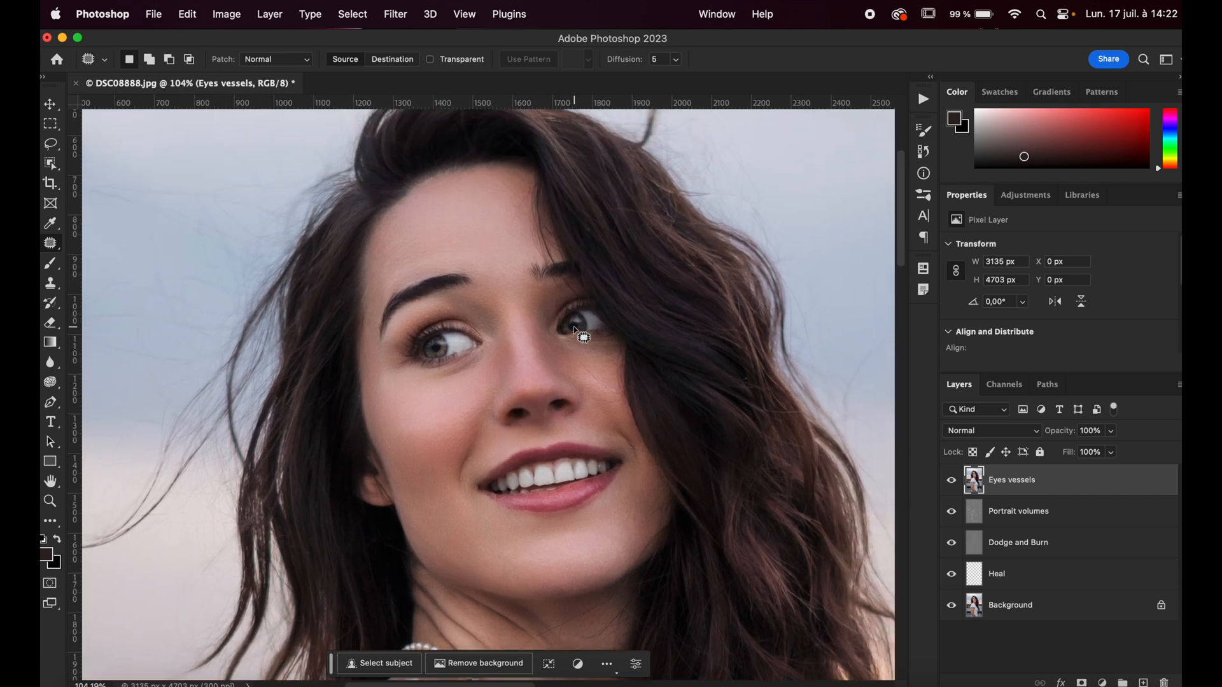
- Delete the four retouching layers above Background, and duplicate Background as a new layer named Heal
{"action": "left_click", "coordinate": [1063, 575], "text": "shift"}
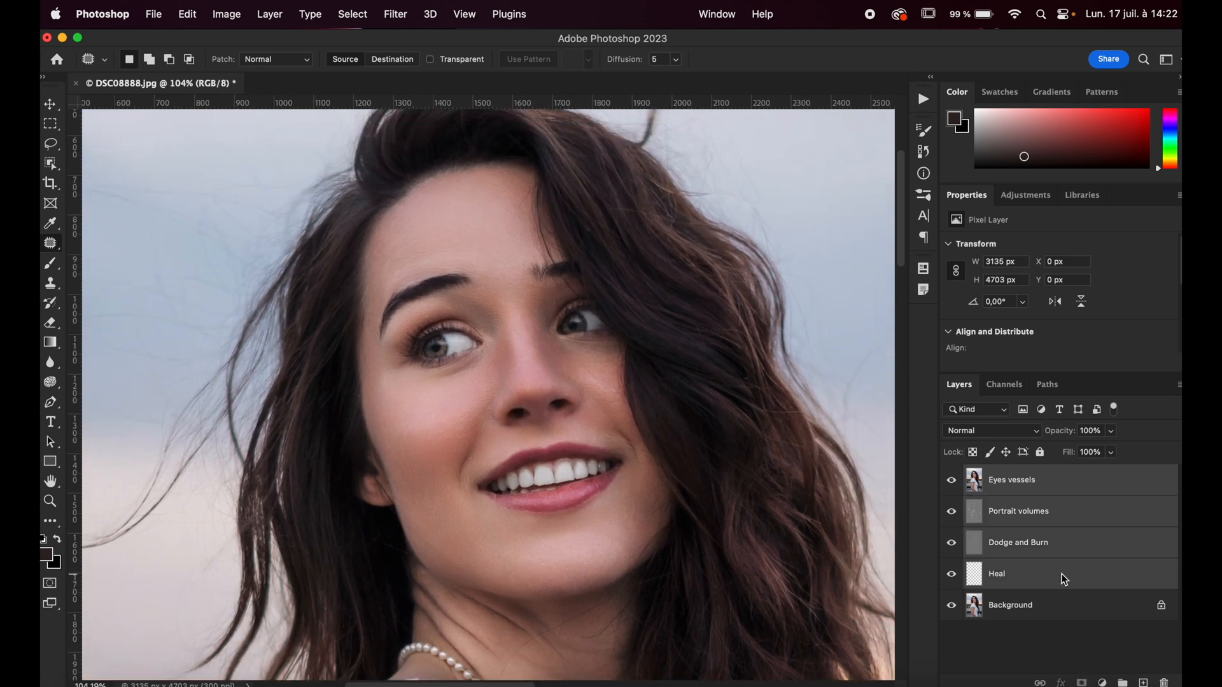
{"action": "key", "text": "BackSpace"}
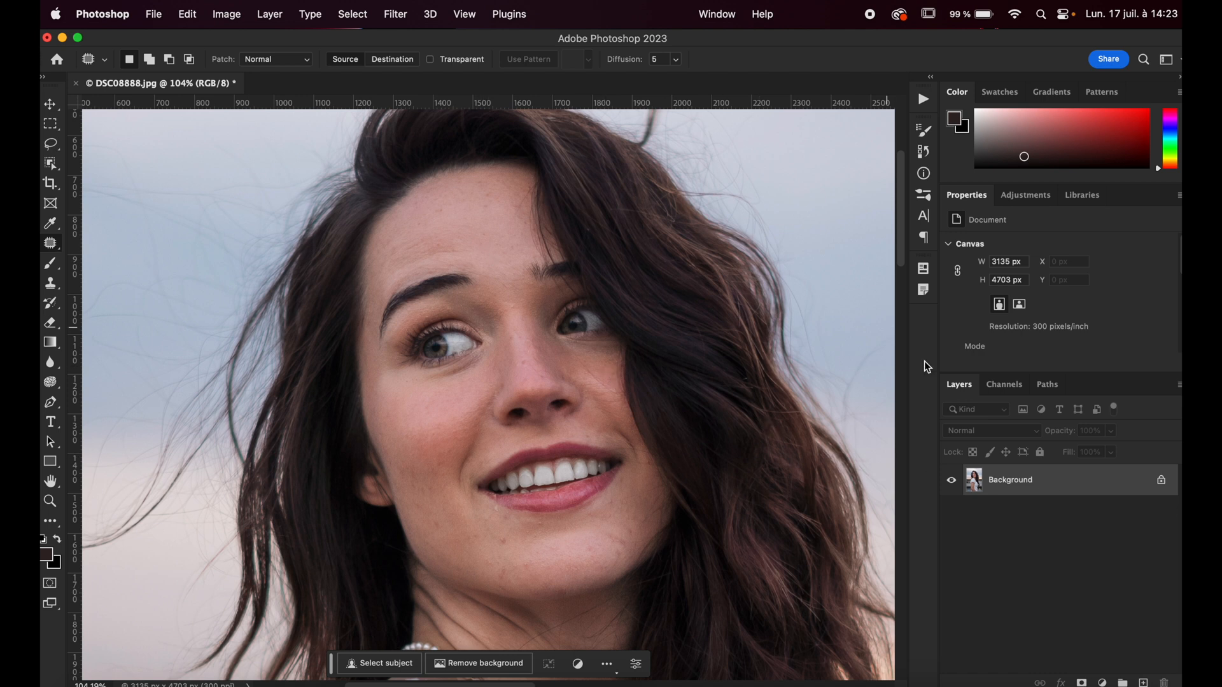
{"action": "key", "text": "super+j"}
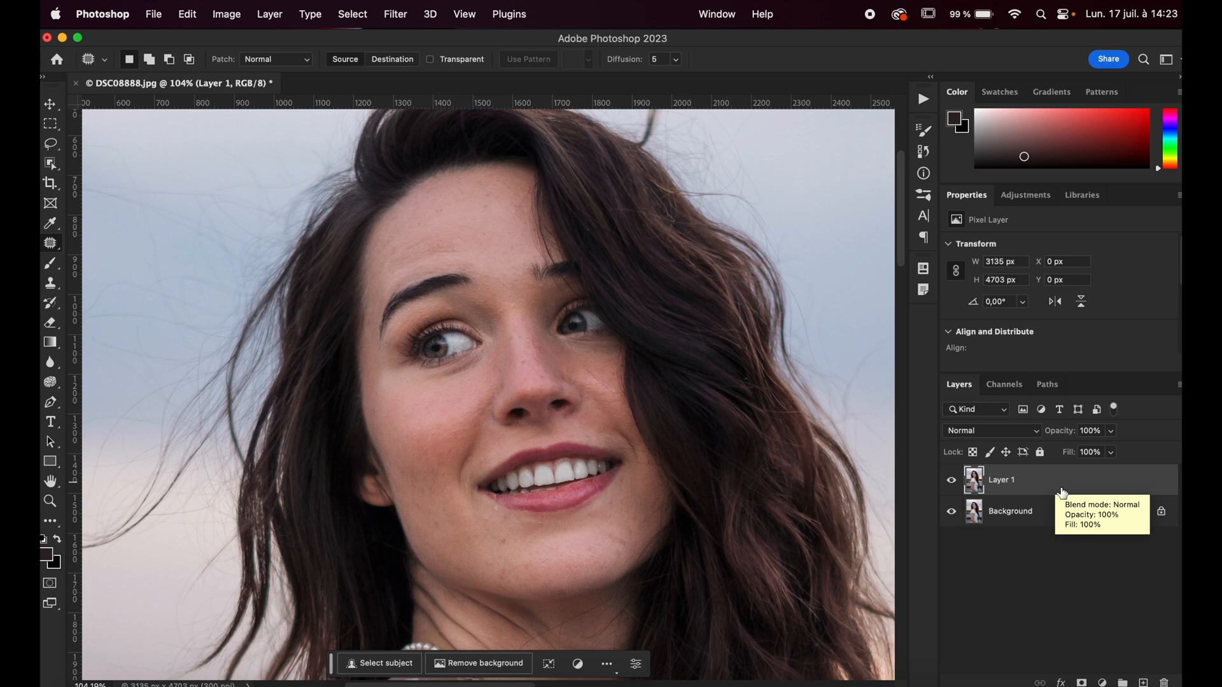
{"action": "double_click", "coordinate": [1002, 479]}
{"action": "type", "text": "Heal"}
{"action": "key", "text": "Return"}
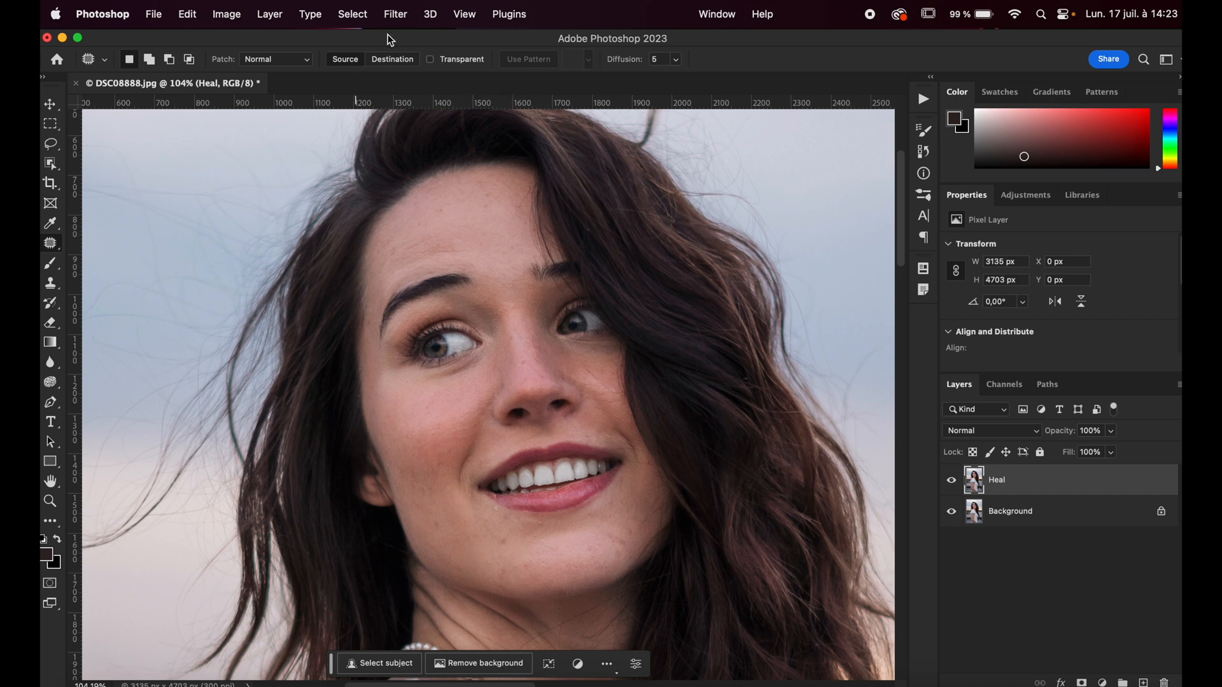
- Apply the Retouch4me Heal filter to the Heal layer
{"action": "left_click", "coordinate": [395, 15]}
{"action": "mouse_move", "coordinate": [444, 369]}
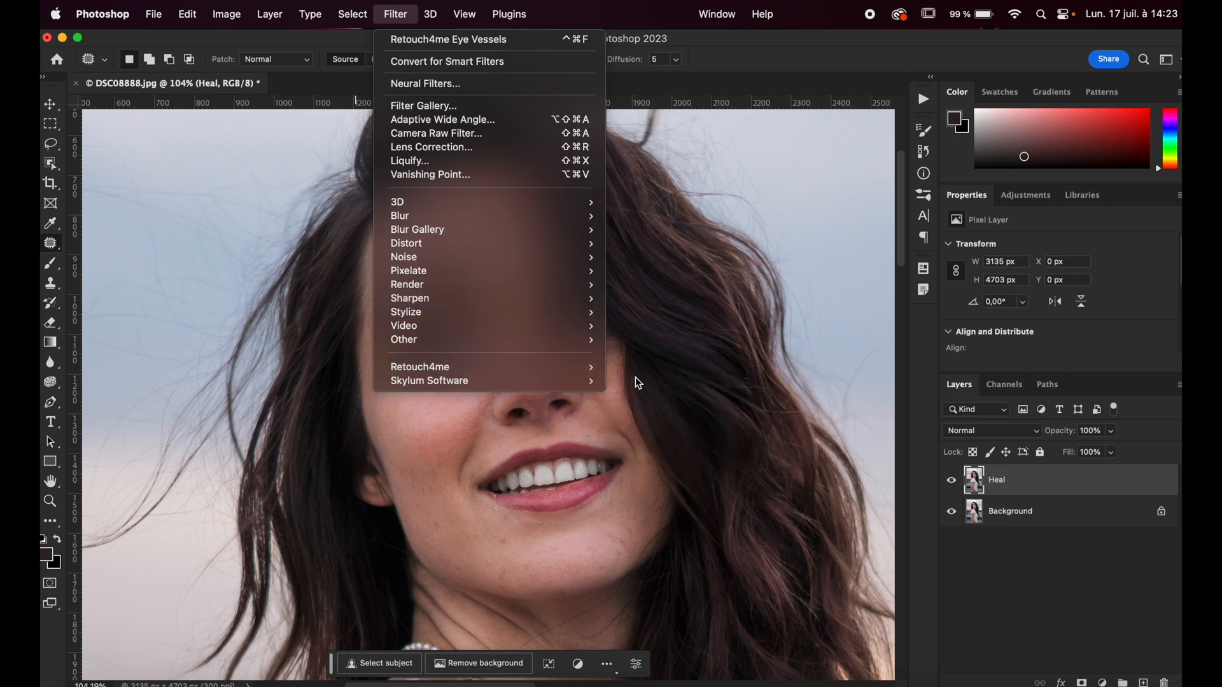
{"action": "left_click", "coordinate": [659, 437]}
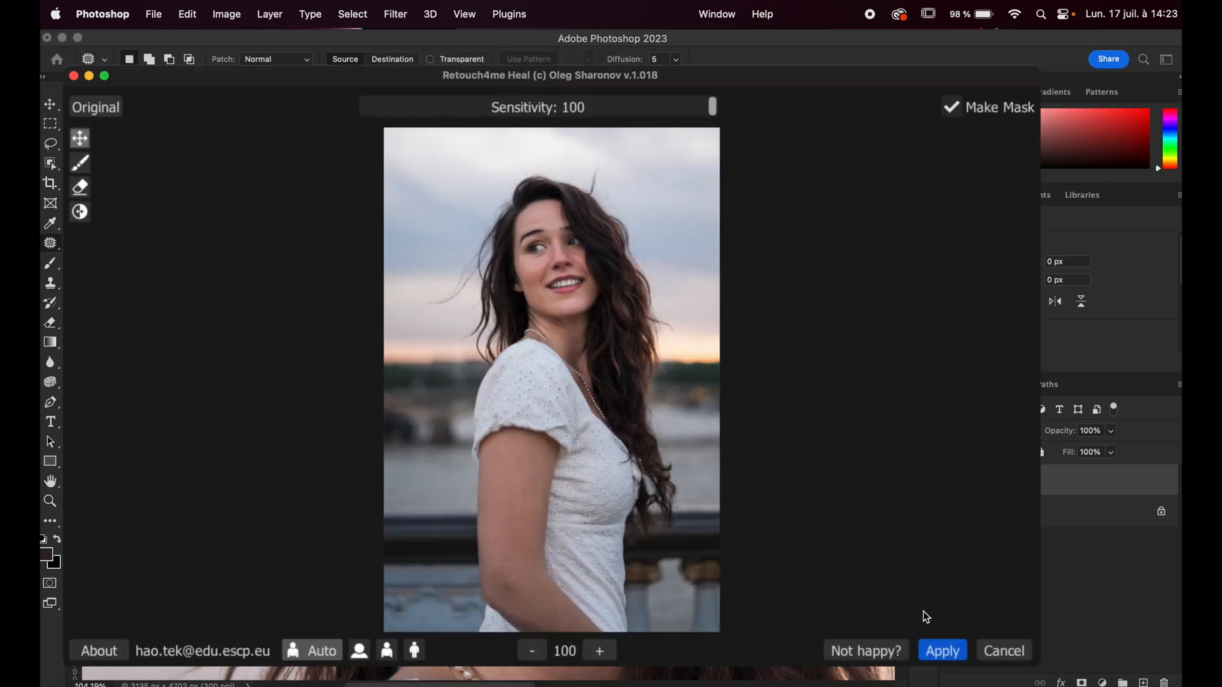
{"action": "left_click", "coordinate": [937, 651]}
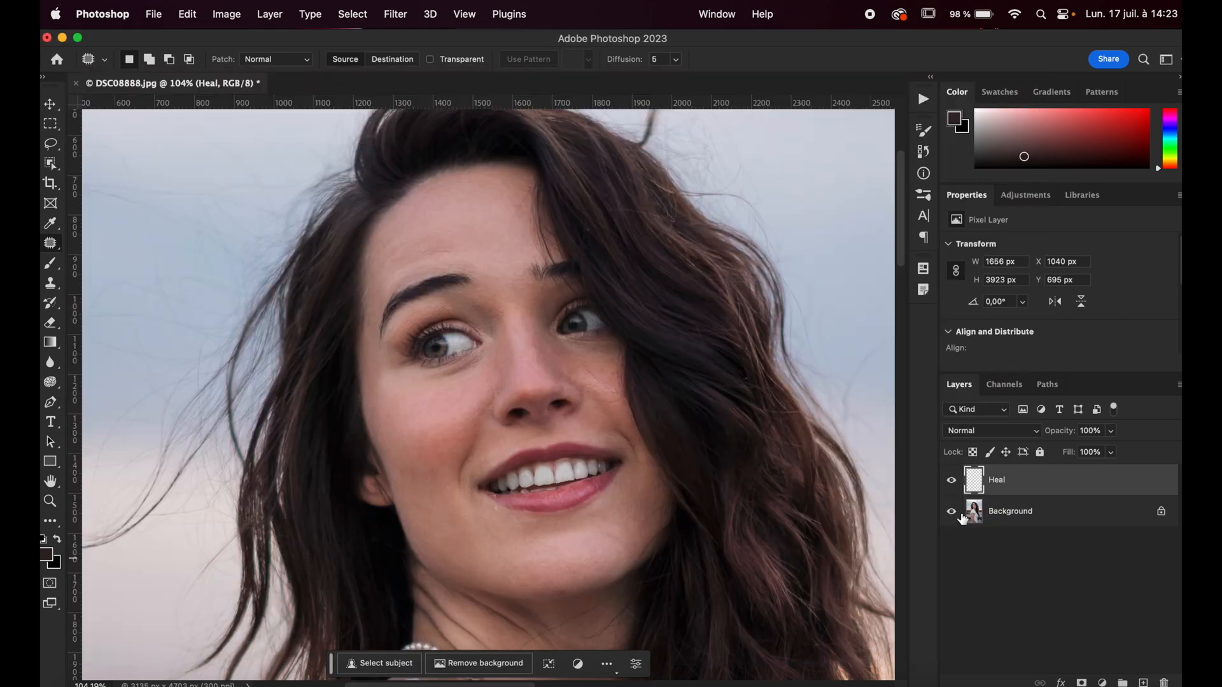
- Hide the Background layer to inspect the isolated skin patches on the Heal layer, and show Background again
{"action": "left_click", "coordinate": [951, 511]}
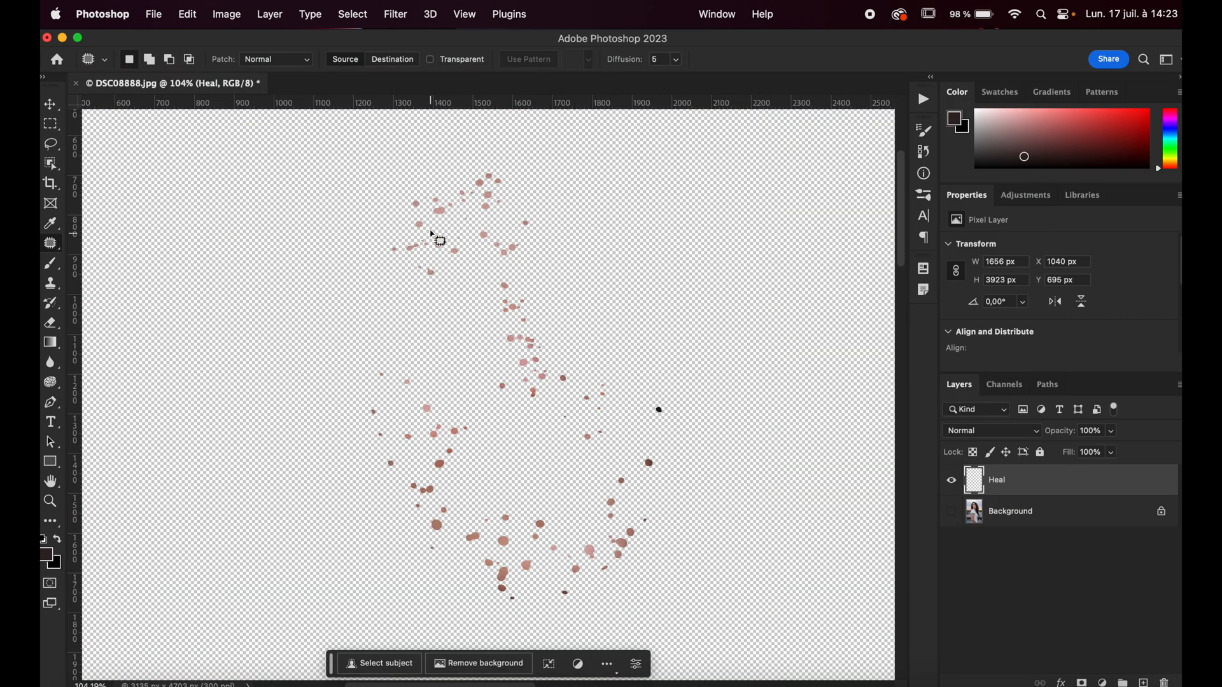
{"action": "key", "text": "super+minus"}
{"action": "key", "text": "super+minus"}
{"action": "key", "text": "super+minus"}
{"action": "scroll", "coordinate": [503, 278], "scroll_direction": "up", "scroll_amount": 2}
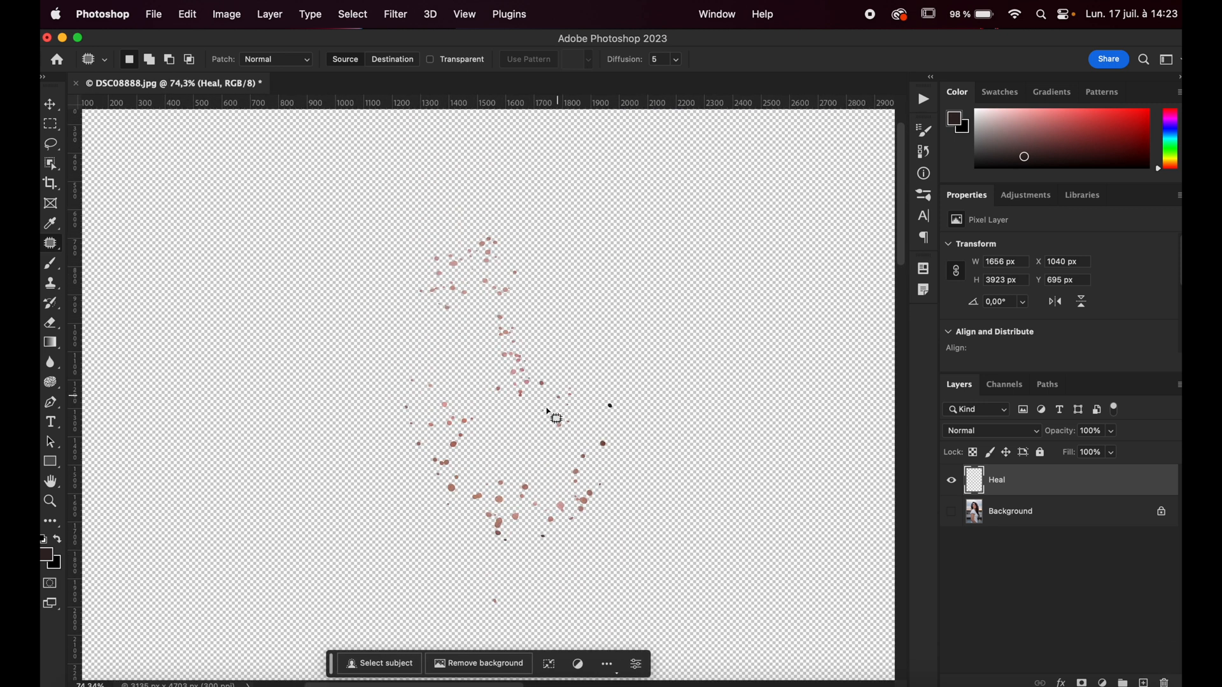
{"action": "scroll", "coordinate": [533, 425], "scroll_direction": "up", "scroll_amount": 2}
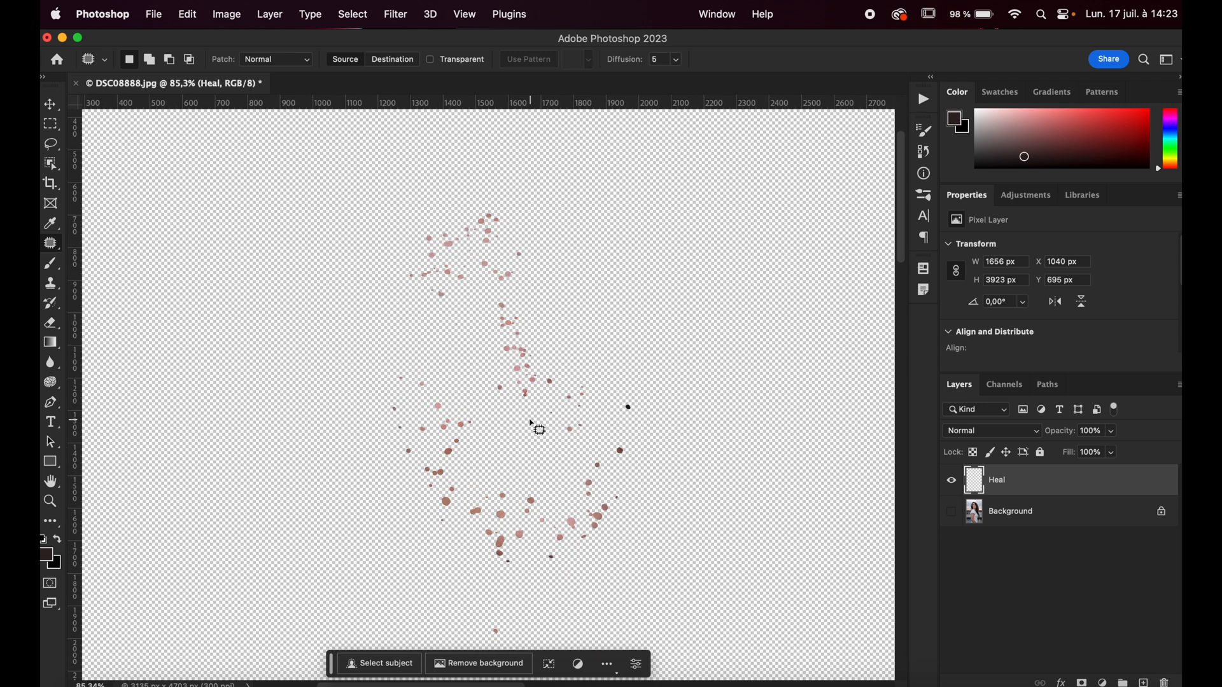
{"action": "left_click", "coordinate": [951, 513]}
{"action": "scroll", "coordinate": [624, 426], "scroll_direction": "up", "scroll_amount": 5}
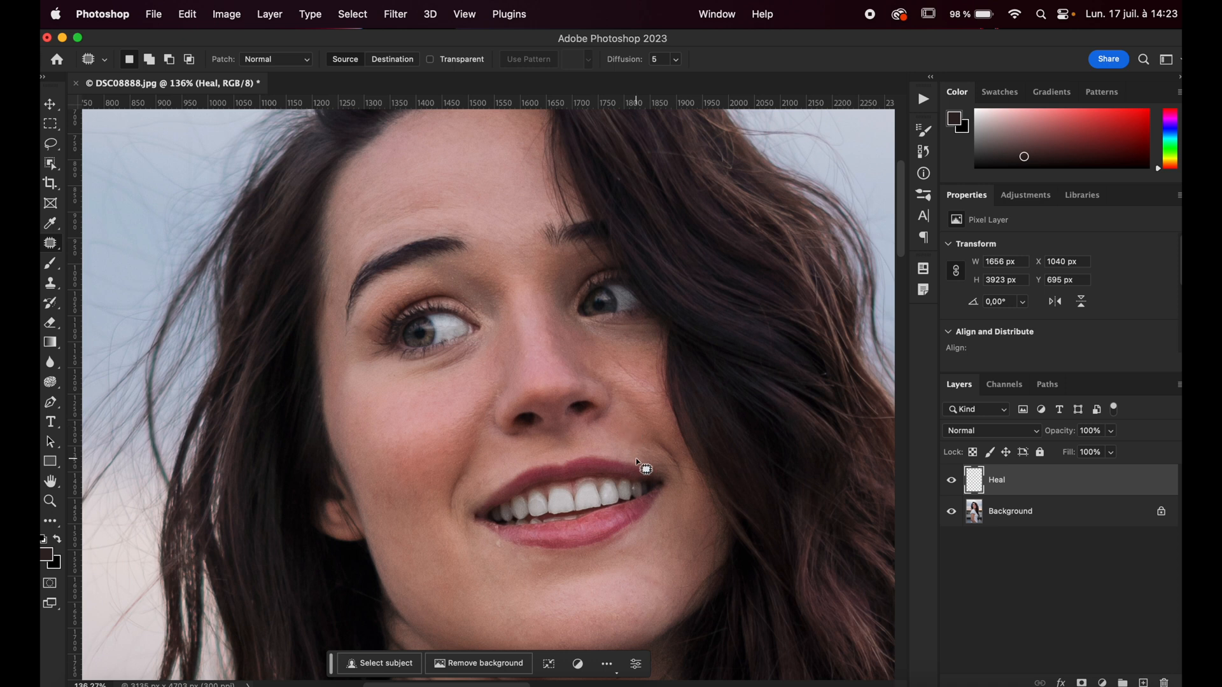
- Toggle the Heal layer's visibility to compare the skin before and after blemish removal
{"action": "left_click", "coordinate": [954, 486]}
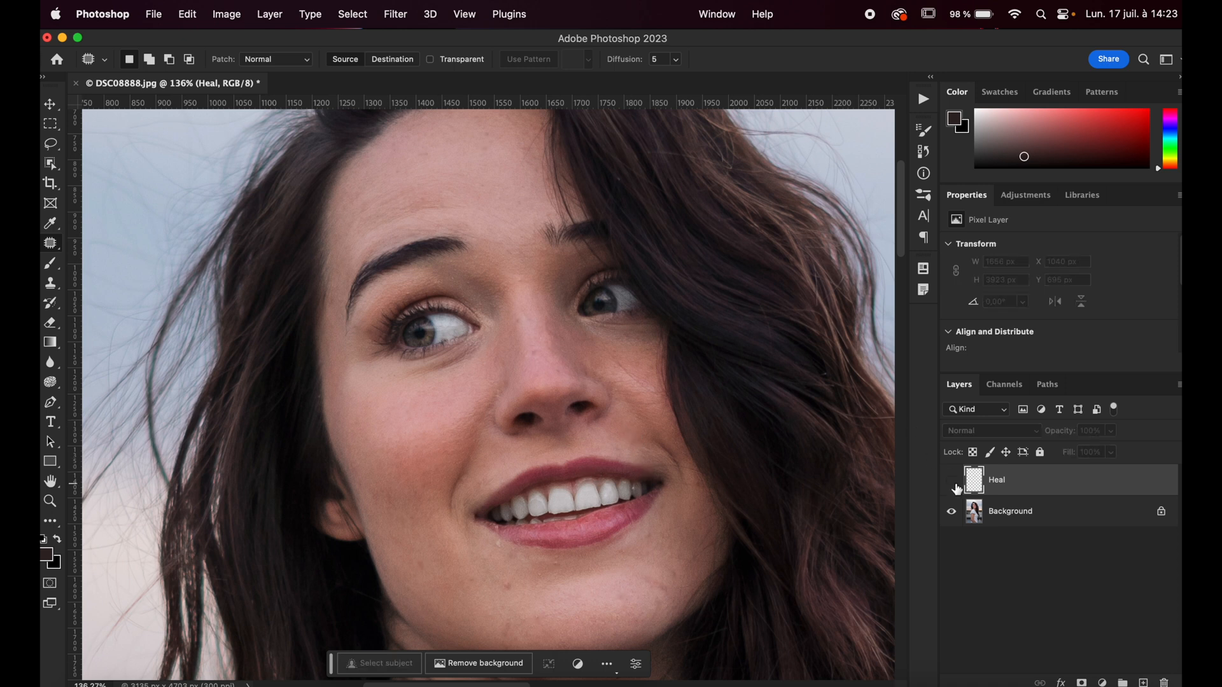
{"action": "left_click", "coordinate": [955, 487]}
{"action": "left_click", "coordinate": [956, 486]}
{"action": "left_click", "coordinate": [955, 487]}
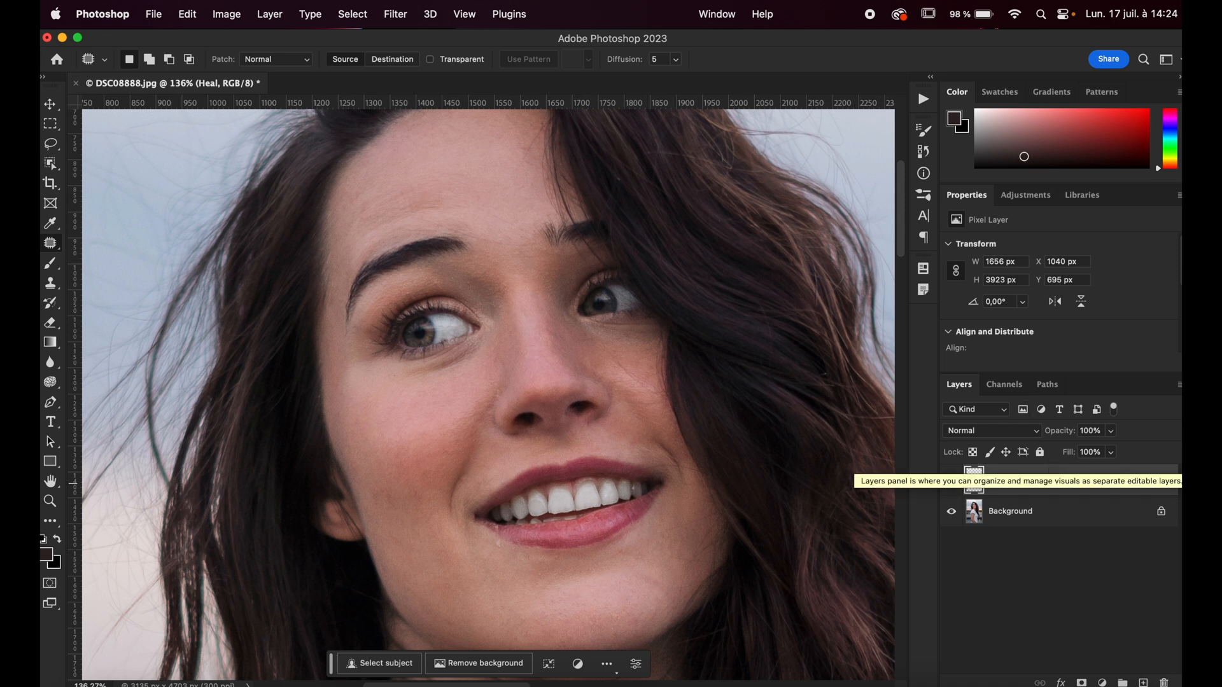
{"action": "left_click", "coordinate": [1006, 517]}
{"action": "left_click", "coordinate": [952, 481]}
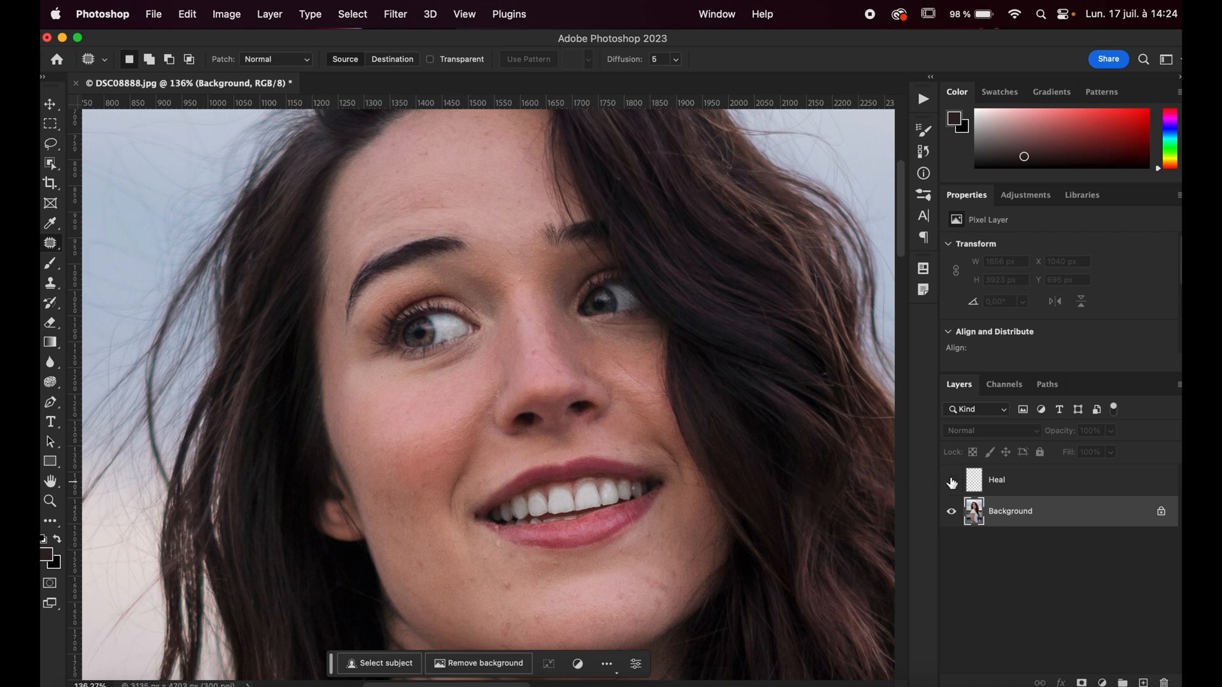
- Stamp all visible layers into a new layer above Heal and name it Dodge and Burn
{"action": "left_click", "coordinate": [1016, 486]}
{"action": "key", "text": "super+alt+shift+e"}
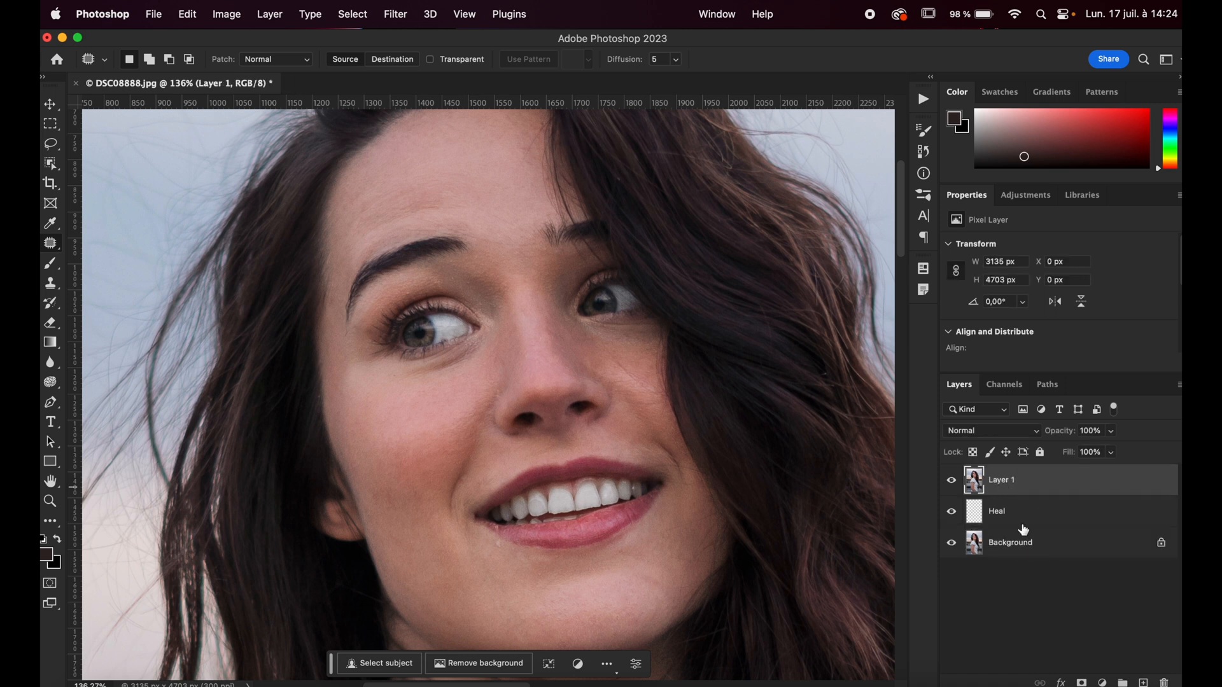
{"action": "double_click", "coordinate": [1001, 479]}
{"action": "type", "text": "Dodge and Burn"}
{"action": "key", "text": "Return"}
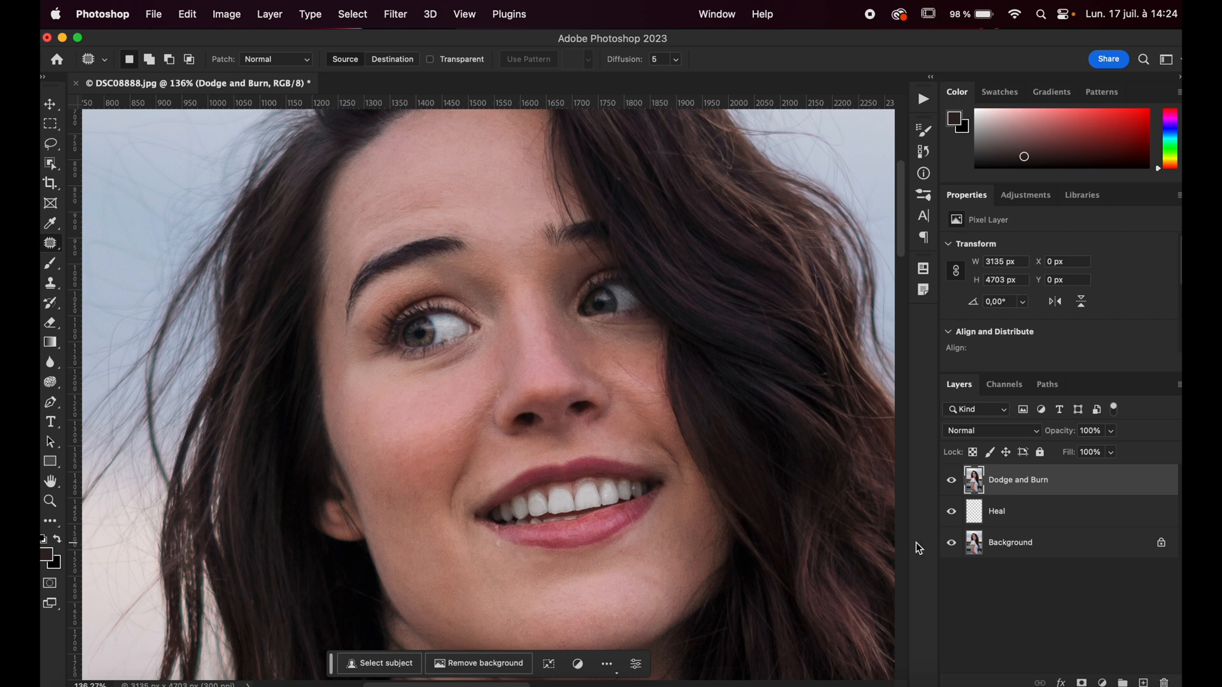
- Apply the Retouch4me Dodge Burn filter to the Dodge and Burn layer
{"action": "left_click", "coordinate": [400, 12]}
{"action": "mouse_move", "coordinate": [525, 367]}
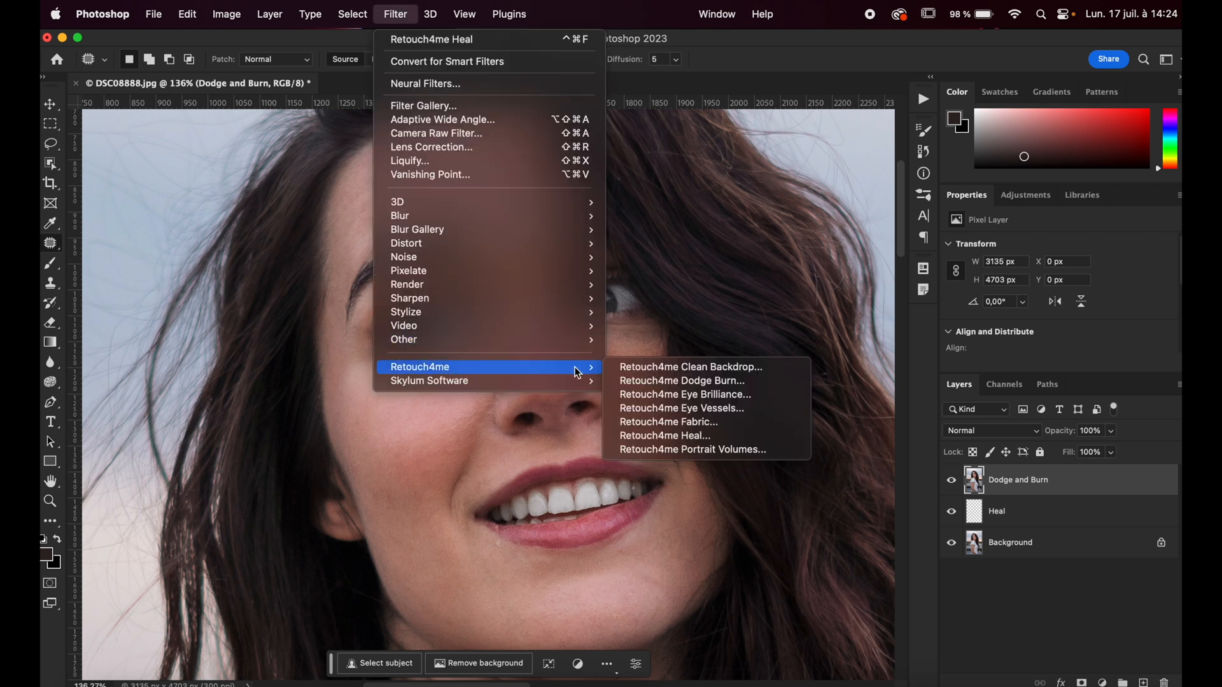
{"action": "left_click", "coordinate": [683, 379]}
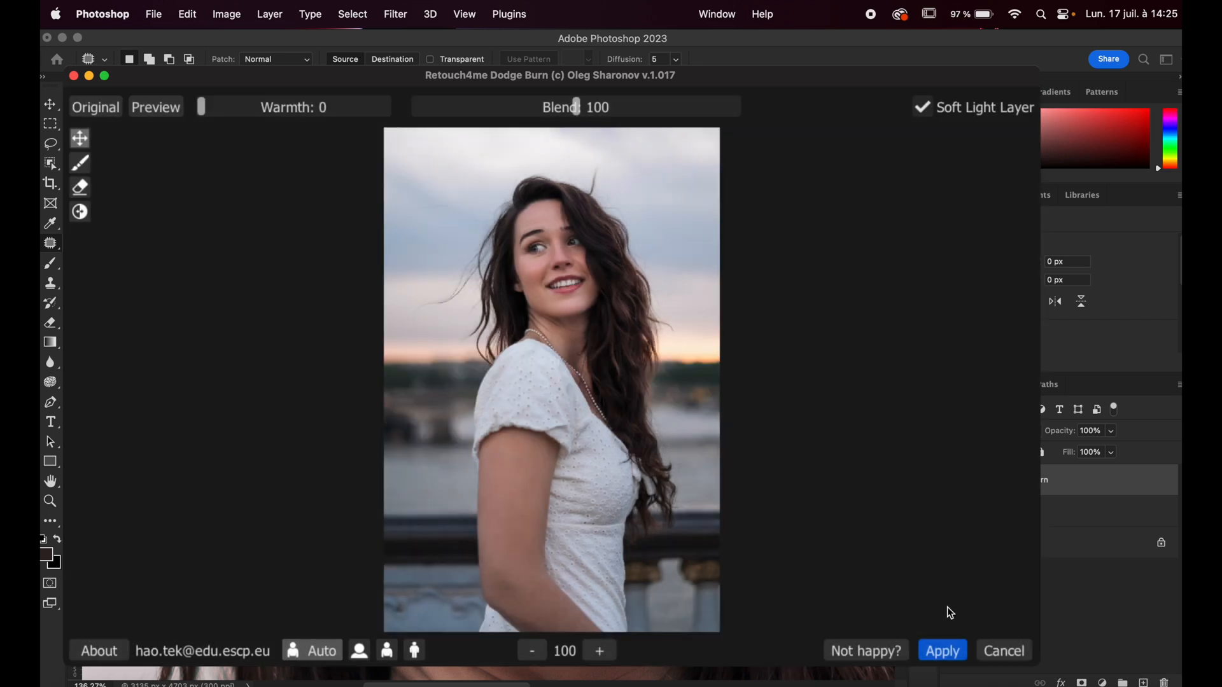
{"action": "left_click", "coordinate": [941, 652]}
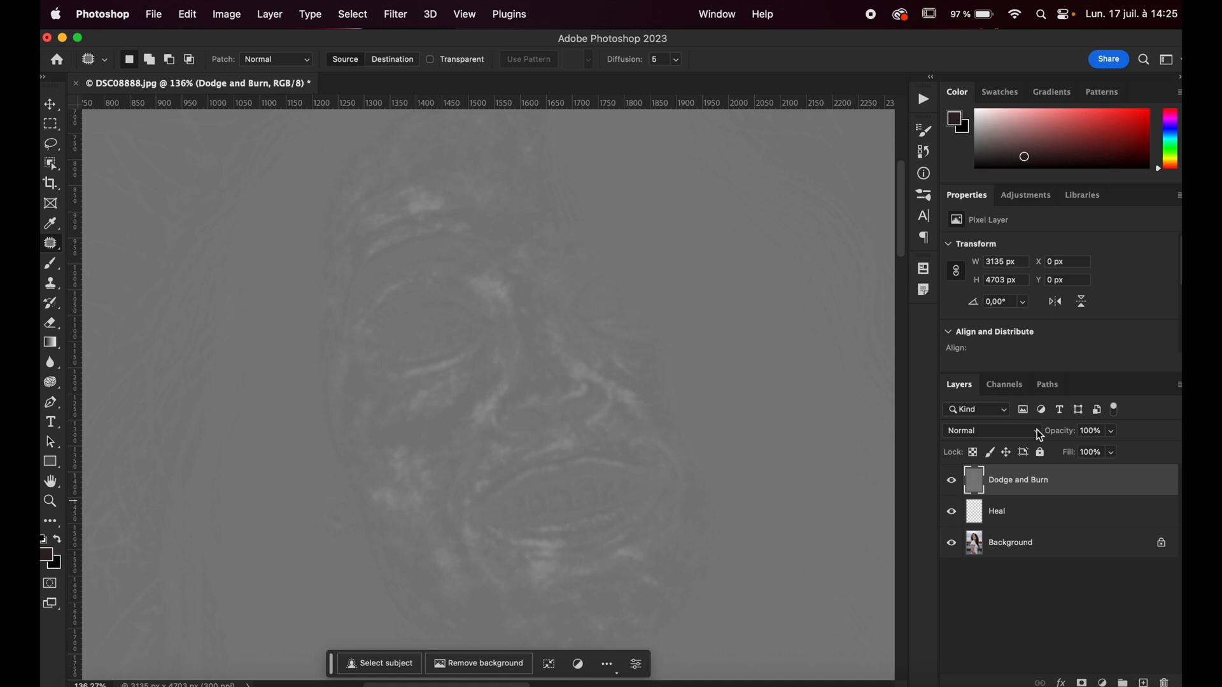
- Set the Dodge and Burn layer's blend mode to Overlay and its opacity to 60%
{"action": "left_click", "coordinate": [1041, 435]}
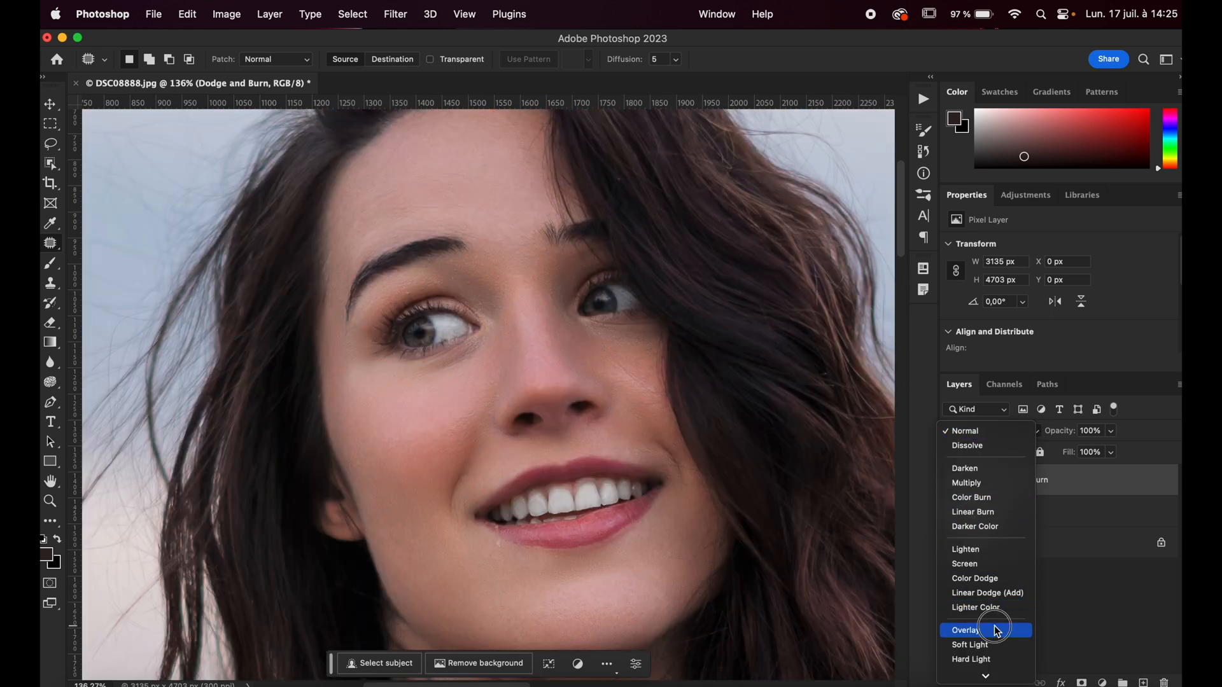
{"action": "left_click", "coordinate": [993, 630]}
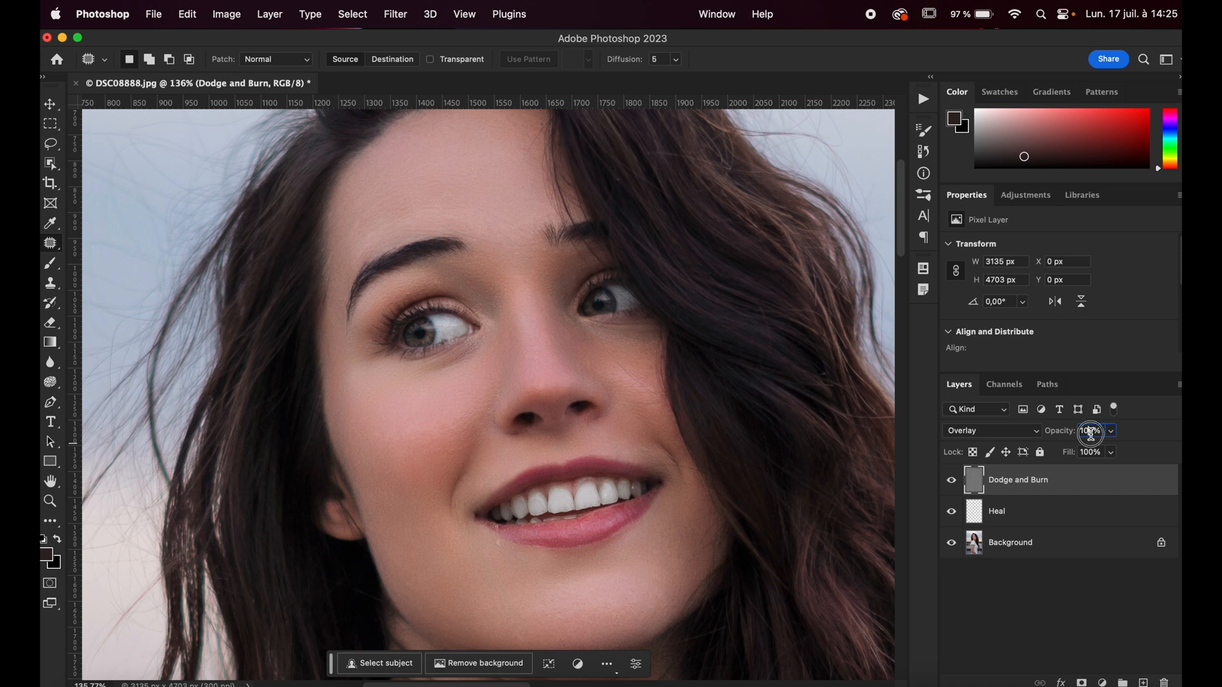
{"action": "left_click", "coordinate": [1112, 432]}
{"action": "left_click", "coordinate": [1051, 452]}
- Toggle the Dodge and Burn layer's visibility to compare the skin tones with and without it
{"action": "left_click", "coordinate": [952, 483]}
{"action": "left_click", "coordinate": [952, 483]}
{"action": "scroll", "coordinate": [559, 330], "scroll_direction": "down", "scroll_amount": 1}
{"action": "scroll", "coordinate": [560, 330], "scroll_direction": "down", "scroll_amount": 2}
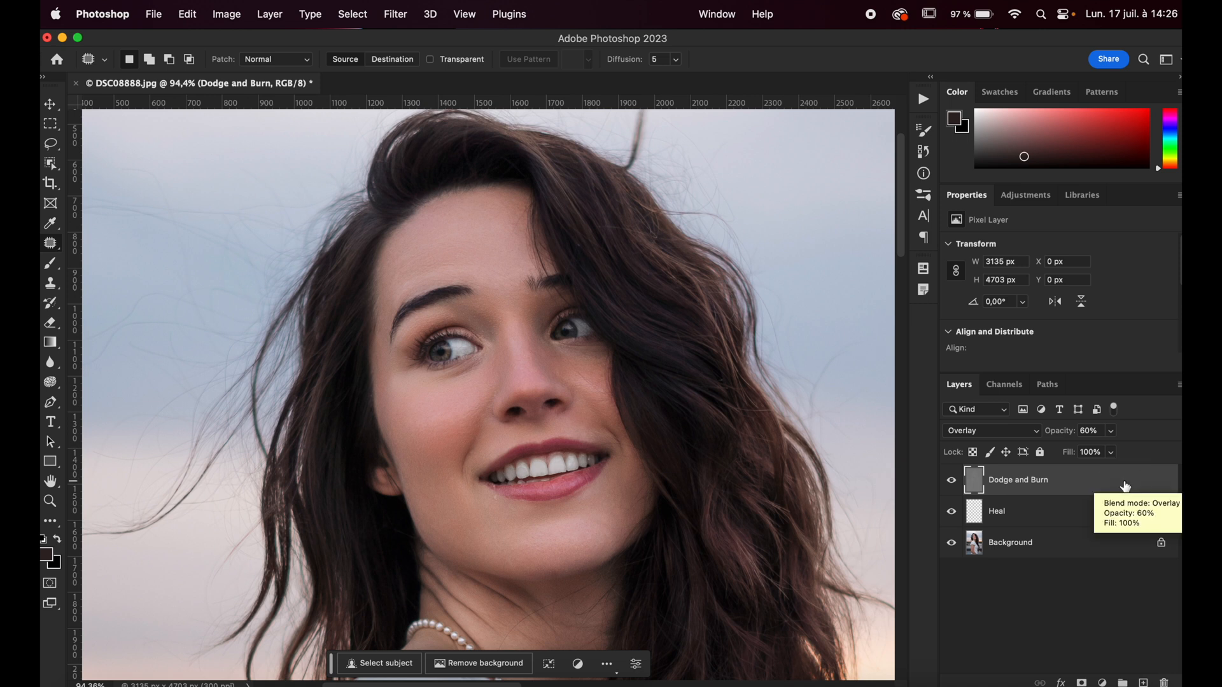
- Stamp all visible layers into a new layer above Dodge and Burn and name it Portrait volumes
{"action": "key", "text": "super+alt+shift+e"}
{"action": "double_click", "coordinate": [1003, 481]}
{"action": "type", "text": "Portrait volumes"}
{"action": "key", "text": "Return"}
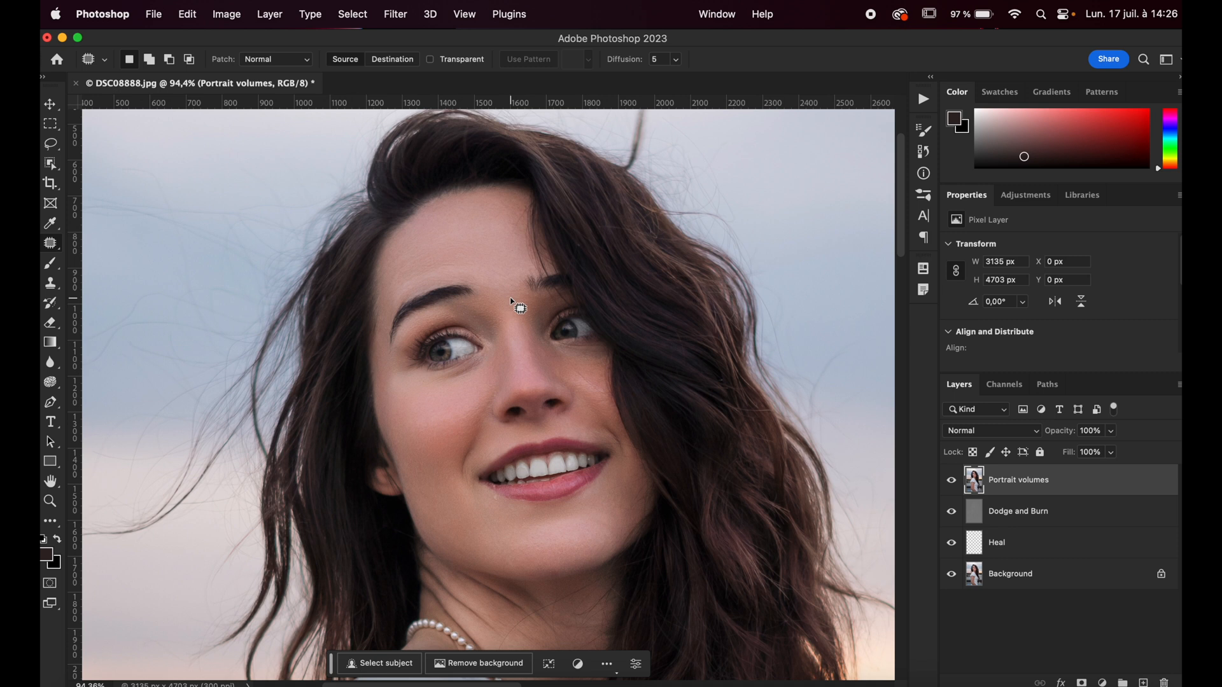
- Apply the Retouch4me Portrait Volumes filter to the Portrait volumes layer
{"action": "left_click", "coordinate": [395, 14]}
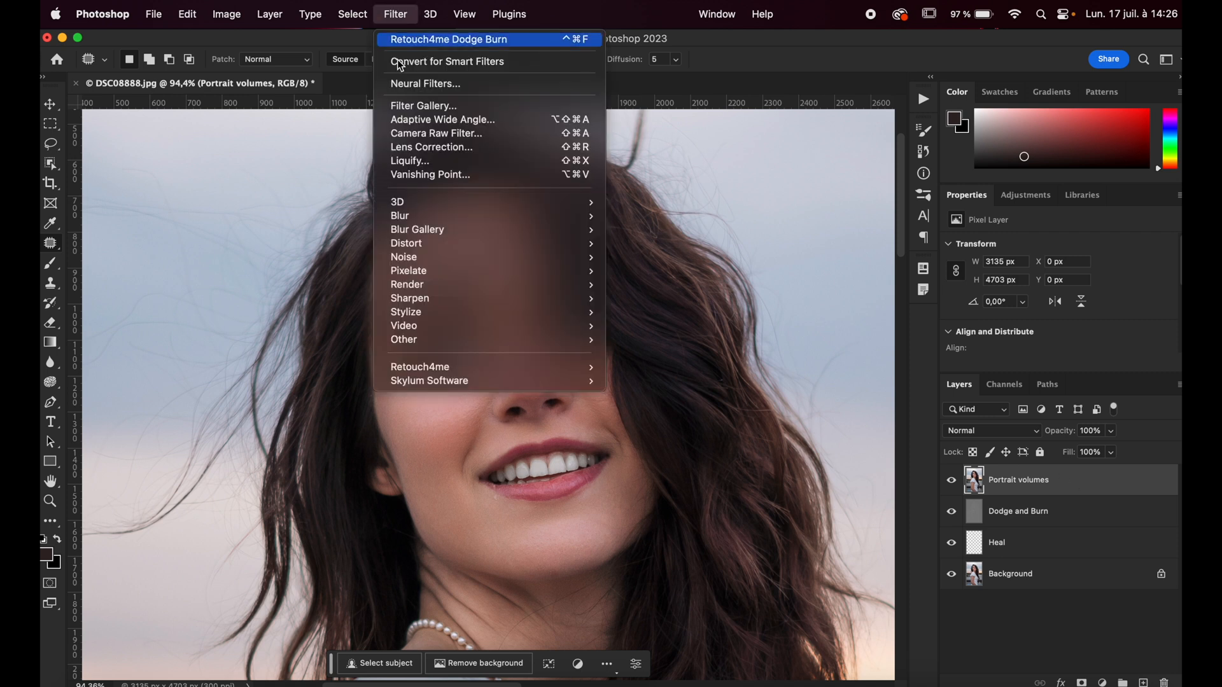
{"action": "mouse_move", "coordinate": [468, 367]}
{"action": "left_click", "coordinate": [683, 446]}
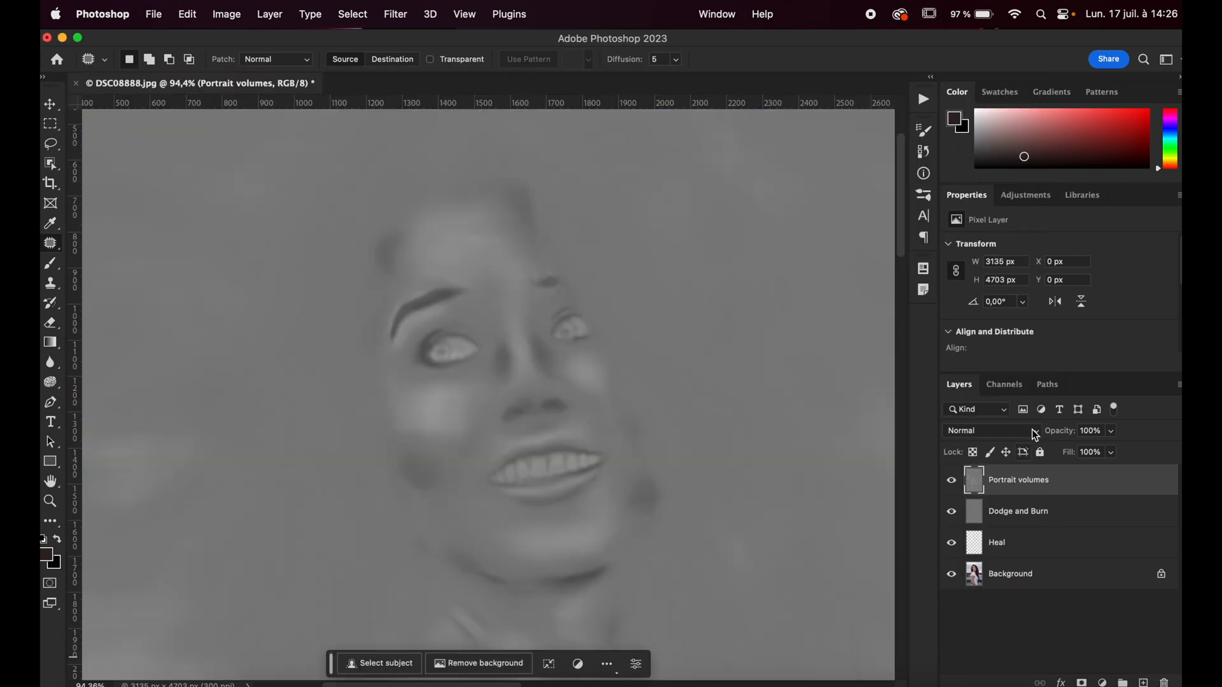
- Set the Portrait volumes layer's blend mode to Overlay and its opacity to 70%, and deselect the layer
{"action": "left_click", "coordinate": [1037, 435]}
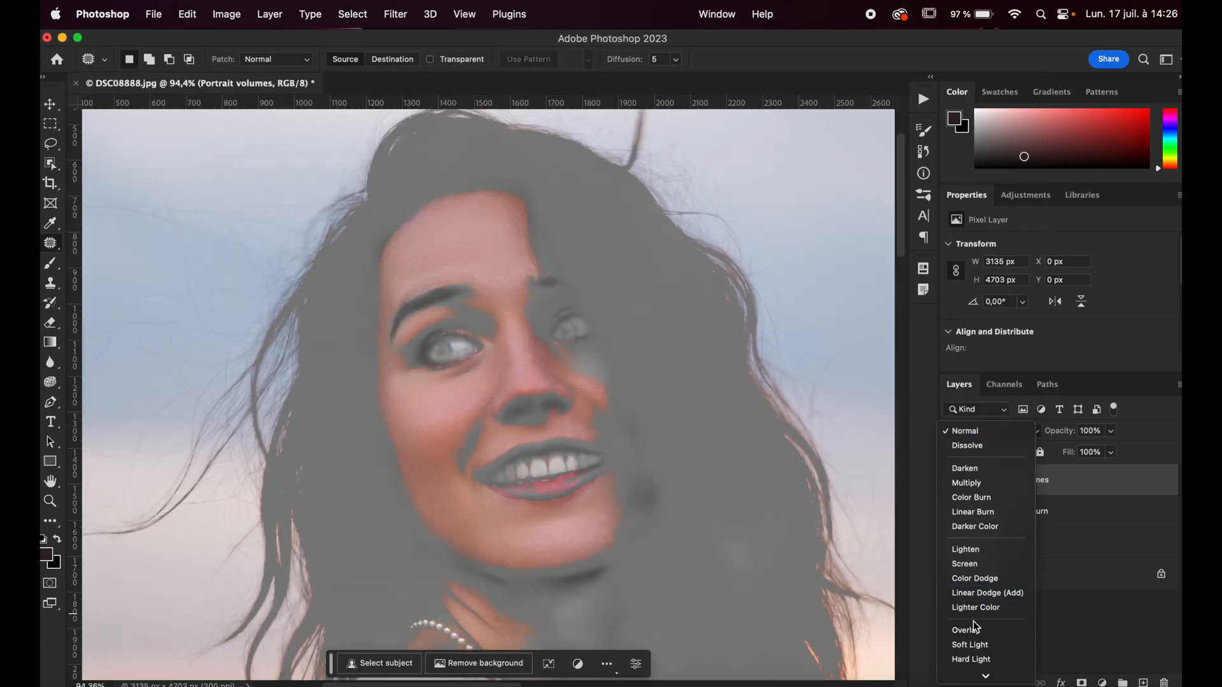
{"action": "left_click", "coordinate": [972, 627]}
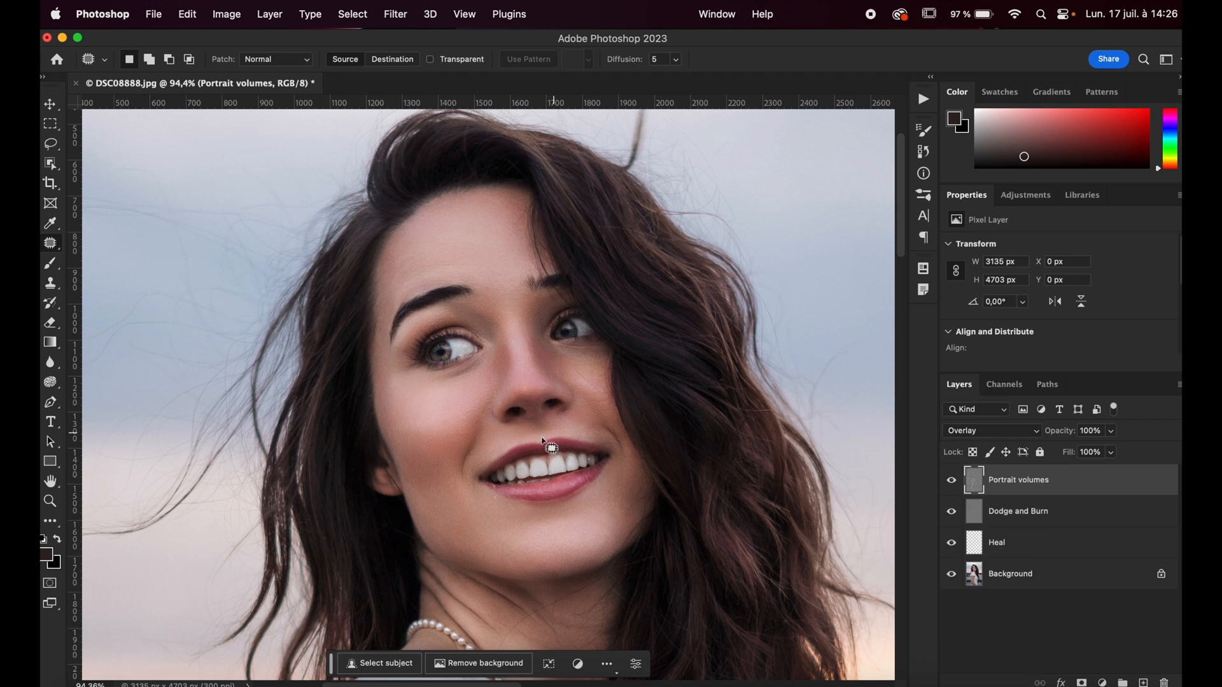
{"action": "left_click", "coordinate": [1100, 432]}
{"action": "type", "text": "70"}
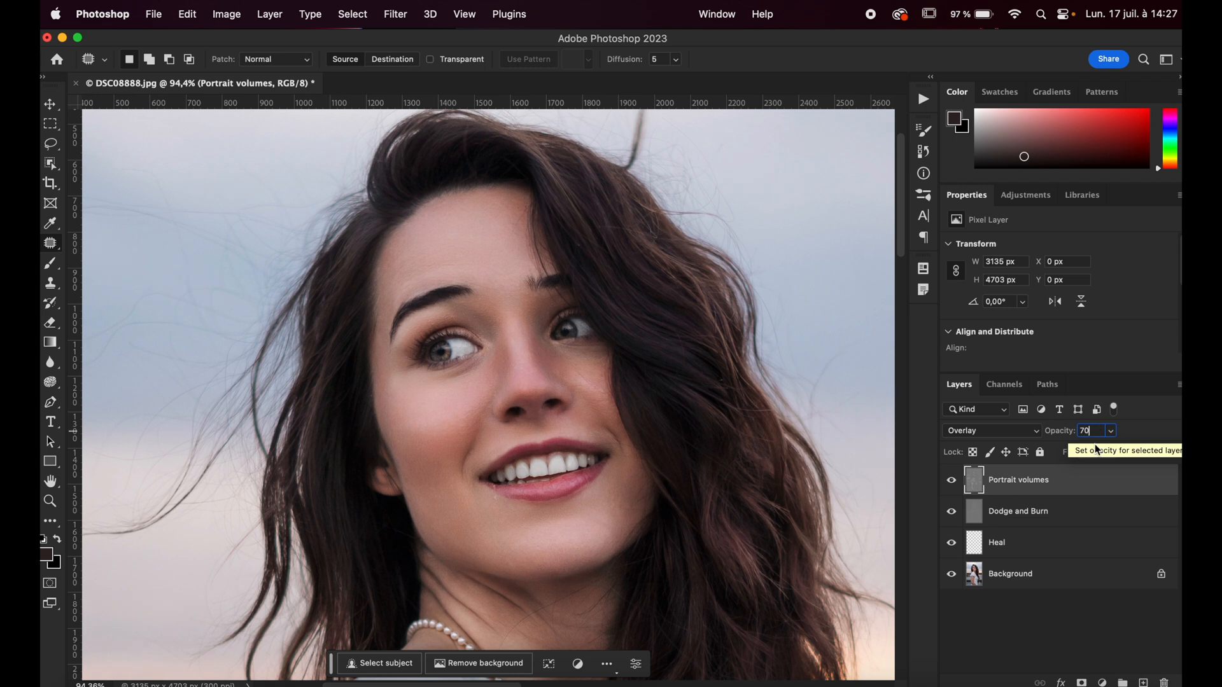
{"action": "left_click", "coordinate": [1038, 636]}
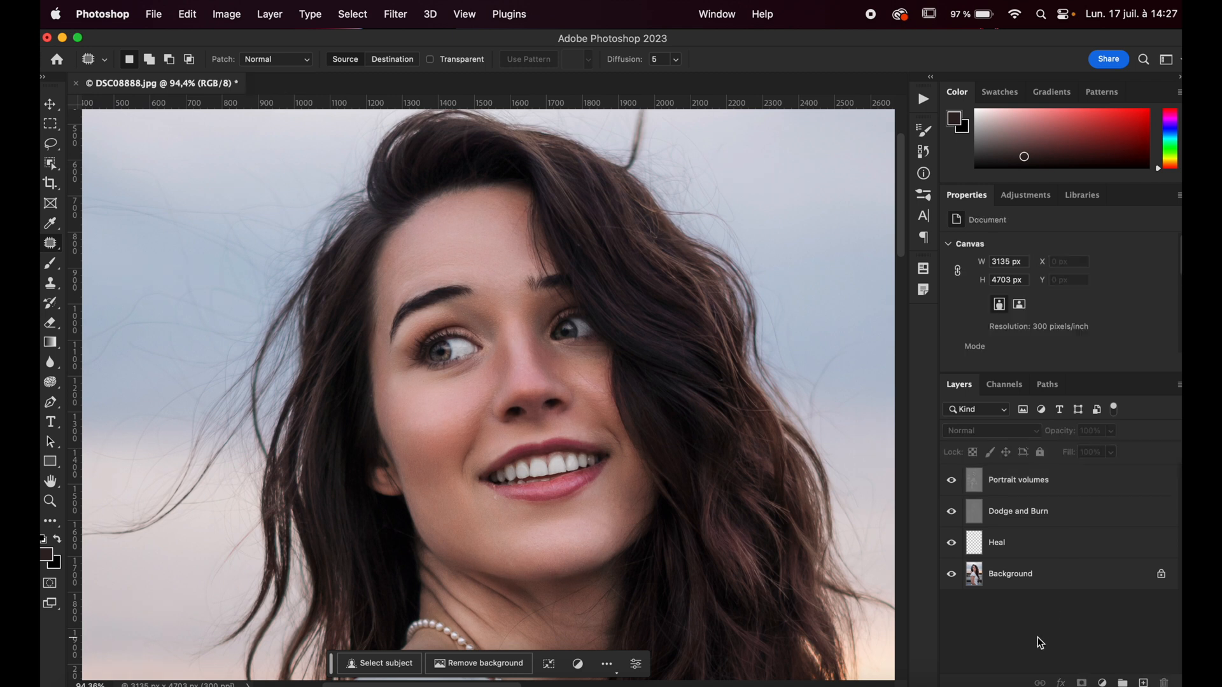
- Toggle the Portrait volumes layer's visibility to compare the face's light and shadow with and without it
{"action": "left_click", "coordinate": [952, 485]}
{"action": "left_click", "coordinate": [952, 484]}
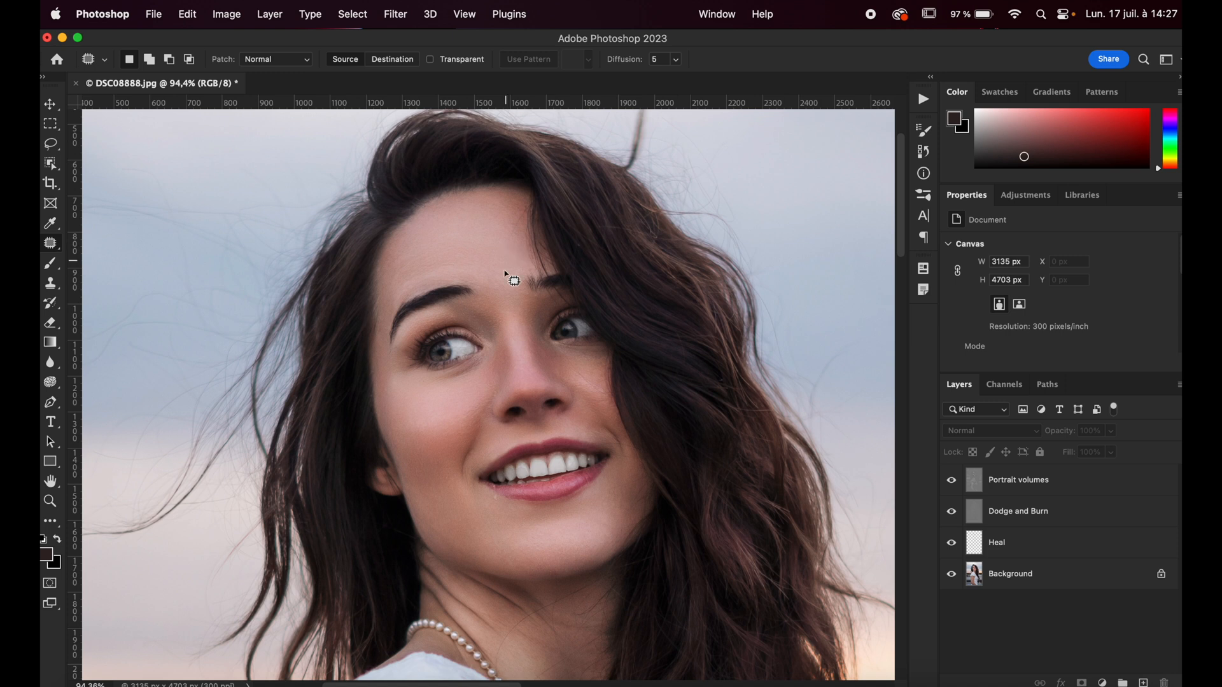
{"action": "left_click", "coordinate": [951, 479]}
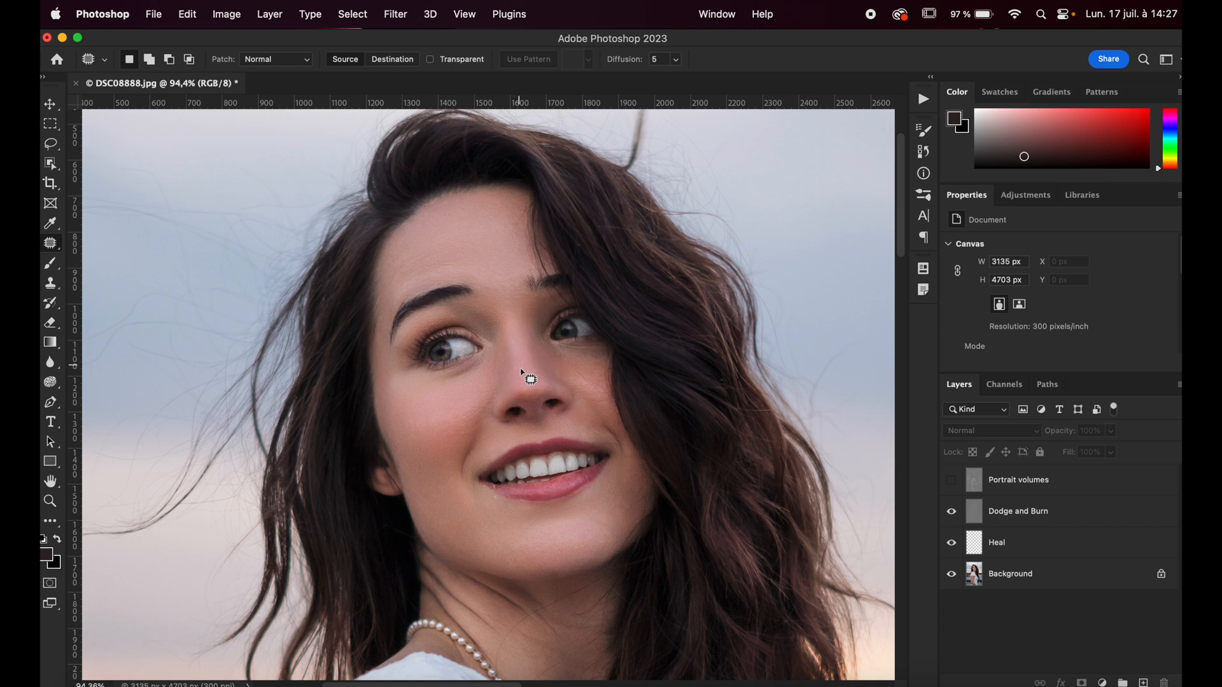
- Show the Portrait volumes layer again after one more before-and-after check of the face
{"action": "left_click", "coordinate": [951, 481]}
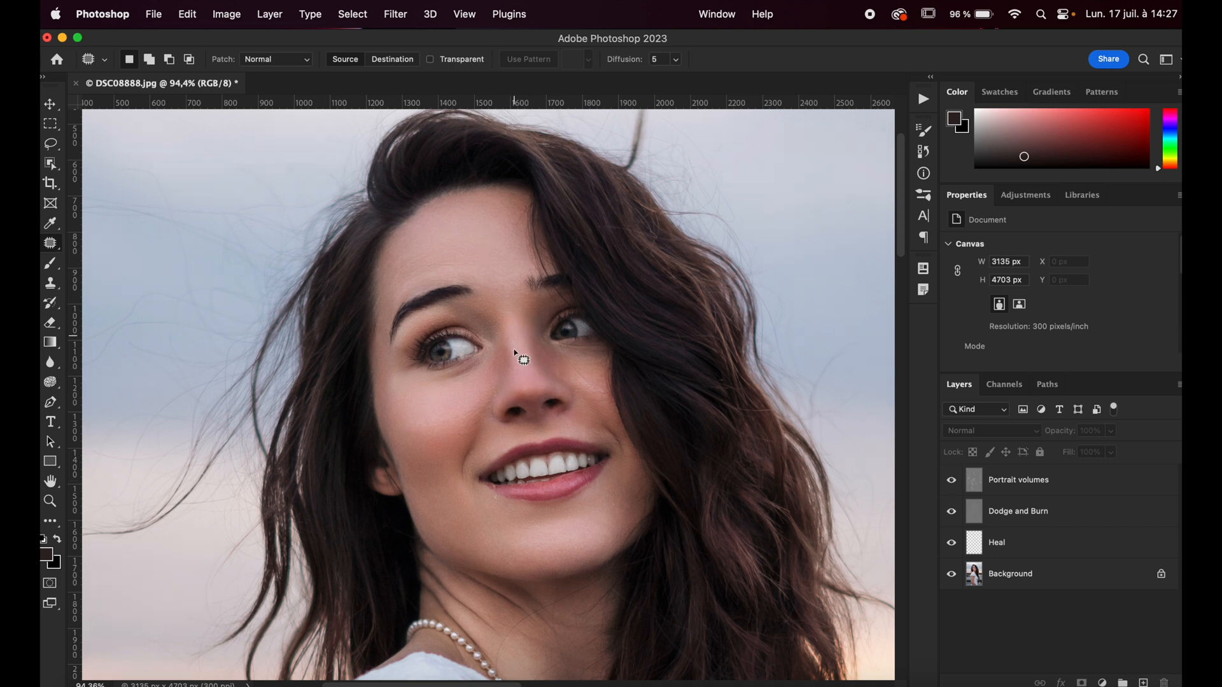
{"action": "left_click", "coordinate": [951, 482]}
{"action": "left_click", "coordinate": [951, 482]}
- Stamp all visible layers into a new layer above Portrait volumes and name it Eyes vessels
{"action": "scroll", "coordinate": [455, 334], "scroll_direction": "up", "scroll_amount": 6}
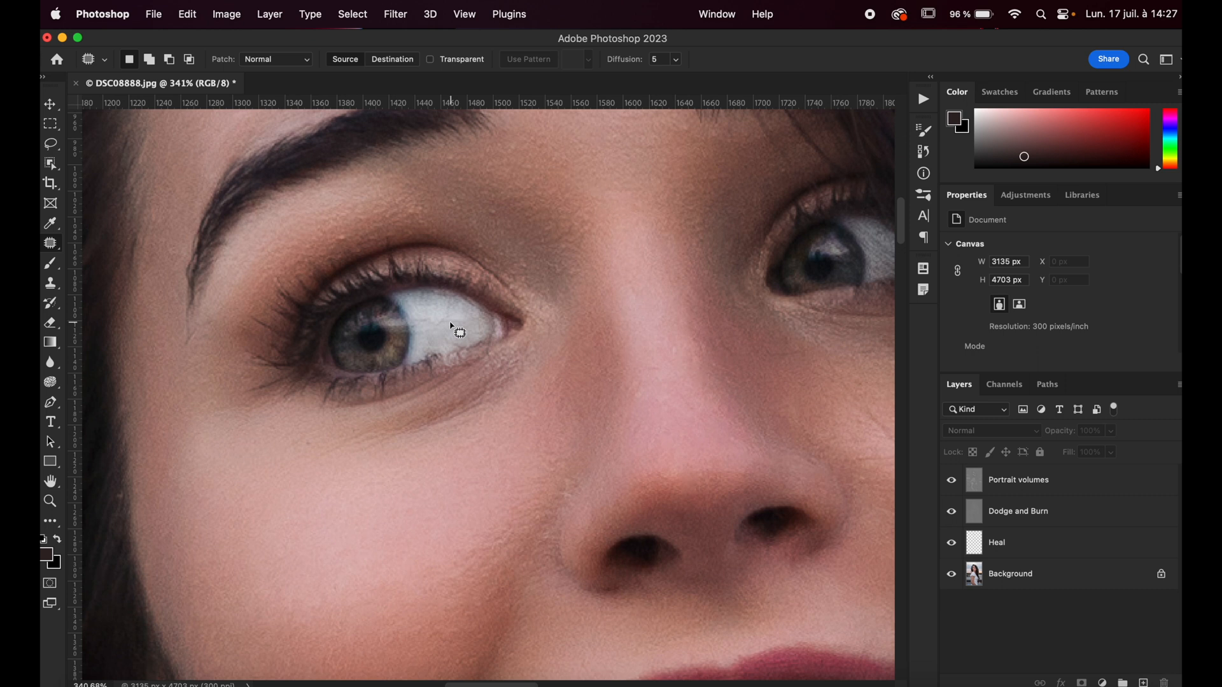
{"action": "scroll", "coordinate": [473, 372], "scroll_direction": "down", "scroll_amount": 2}
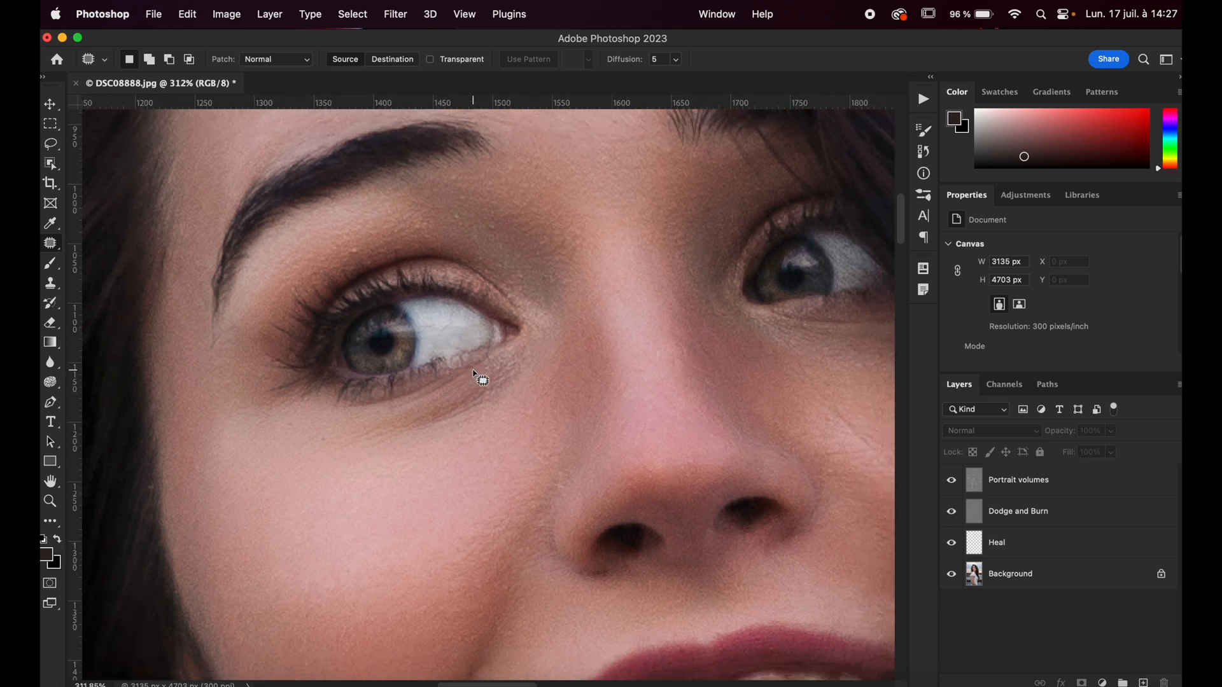
{"action": "scroll", "coordinate": [481, 380], "scroll_direction": "down", "scroll_amount": 2}
{"action": "left_click", "coordinate": [1088, 495]}
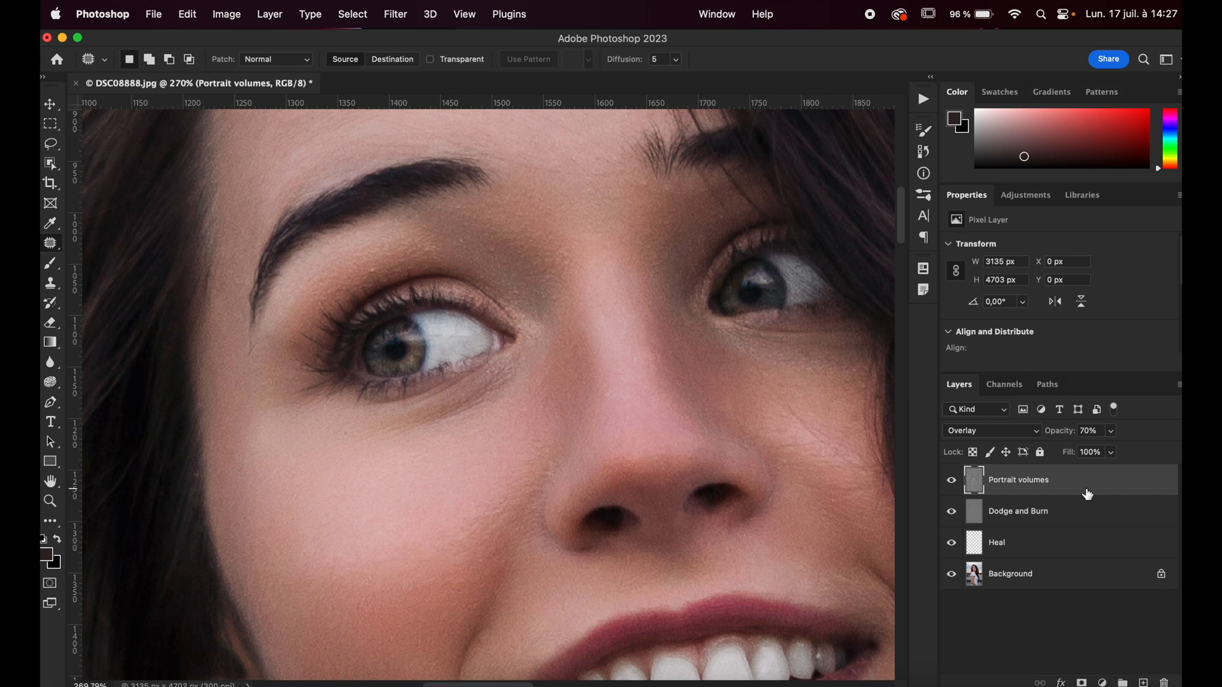
{"action": "key", "text": "super+alt+shift+e"}
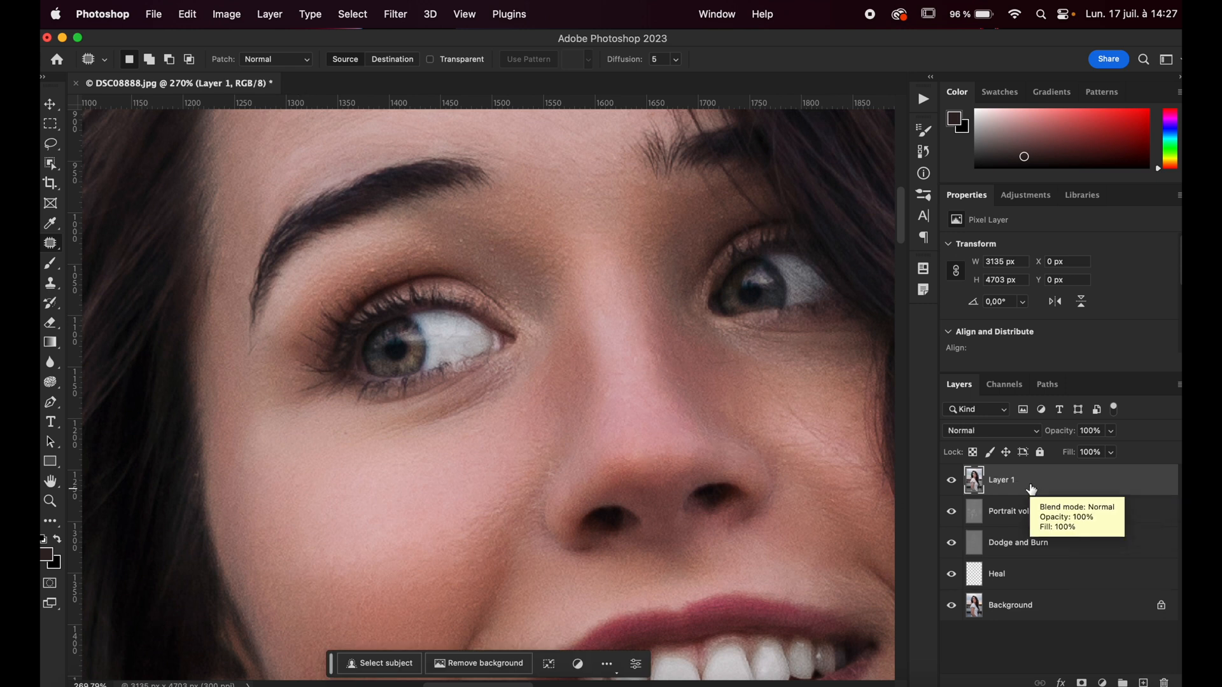
{"action": "double_click", "coordinate": [1004, 481]}
{"action": "type", "text": "Eyes veessels"}
{"action": "key", "text": "Return"}
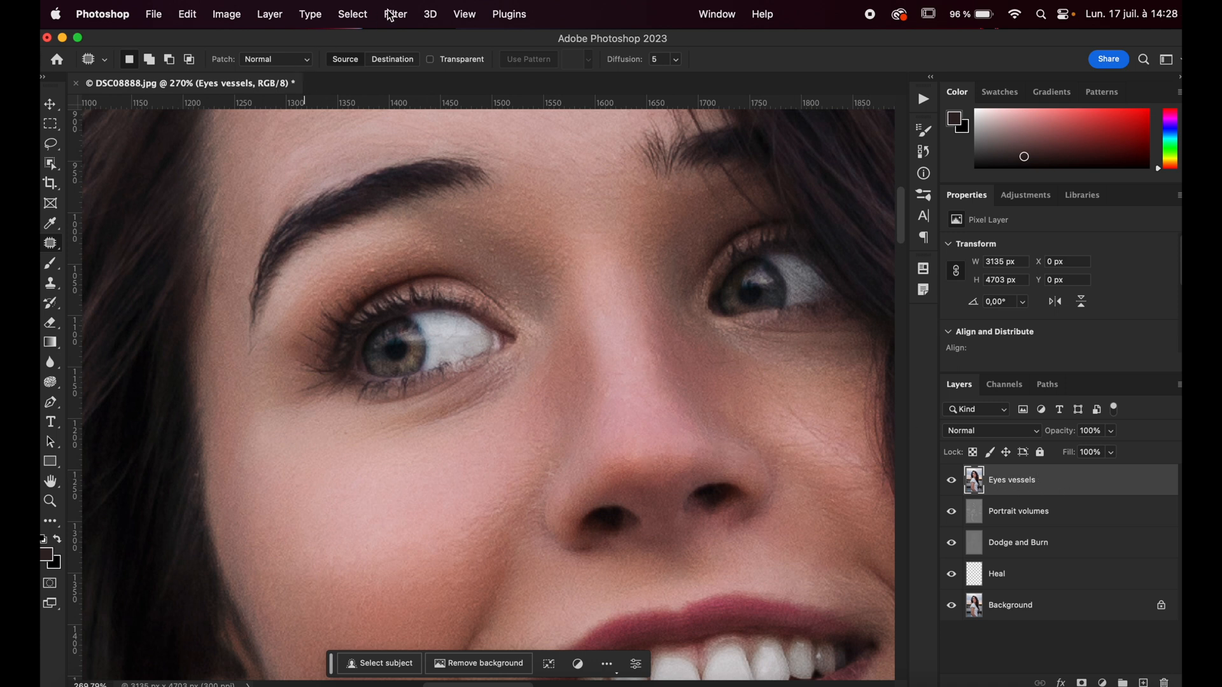
- Apply the Retouch4me filter for eye vessels to the Eyes vessels layer and compare the eyes with and without the layer
{"action": "left_click", "coordinate": [408, 8]}
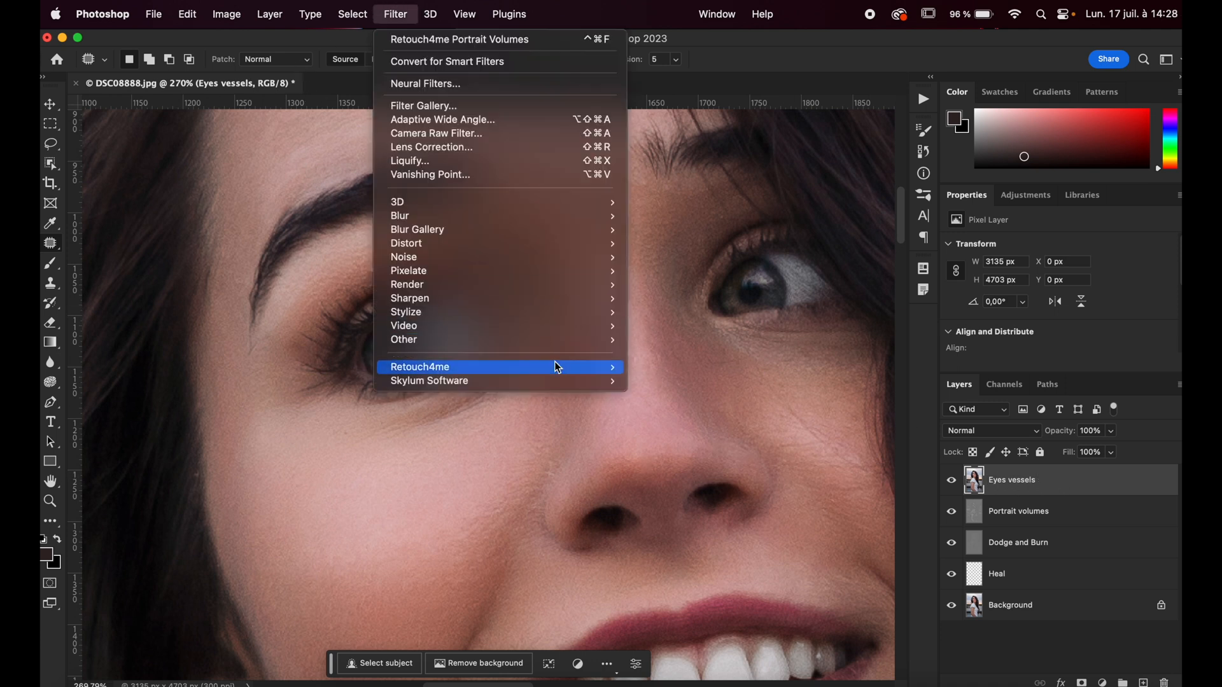
{"action": "mouse_move", "coordinate": [554, 367]}
{"action": "left_click", "coordinate": [746, 410]}
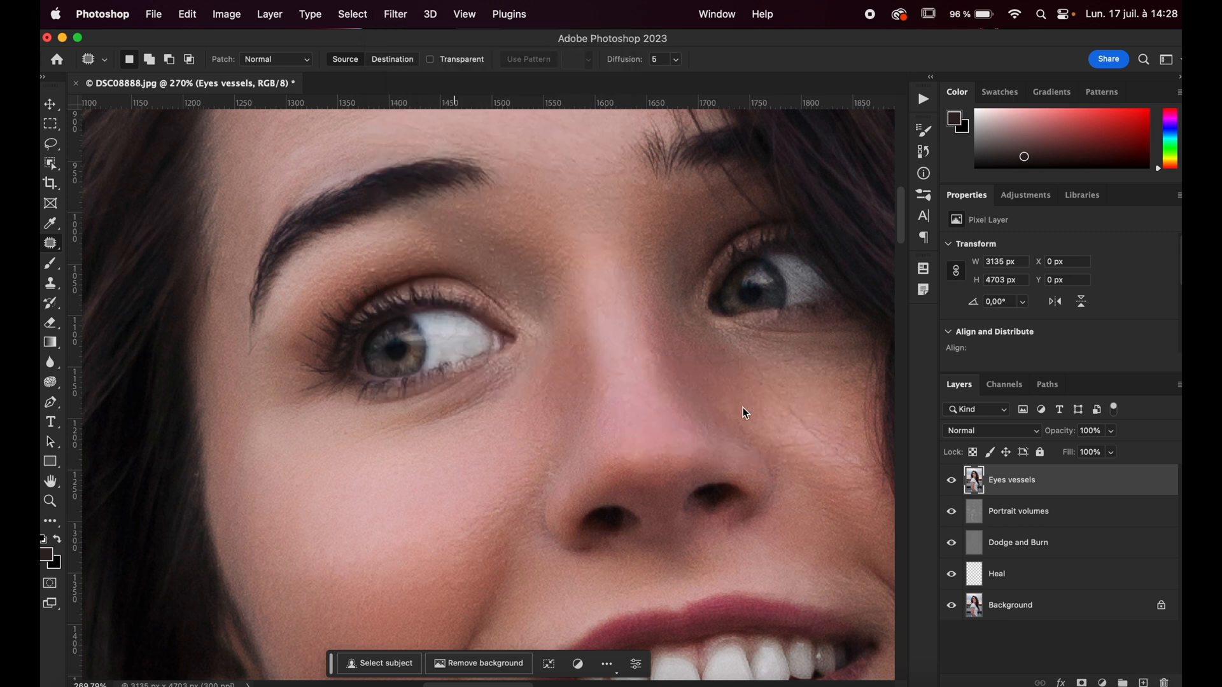
{"action": "left_click", "coordinate": [977, 632]}
{"action": "left_click", "coordinate": [956, 487]}
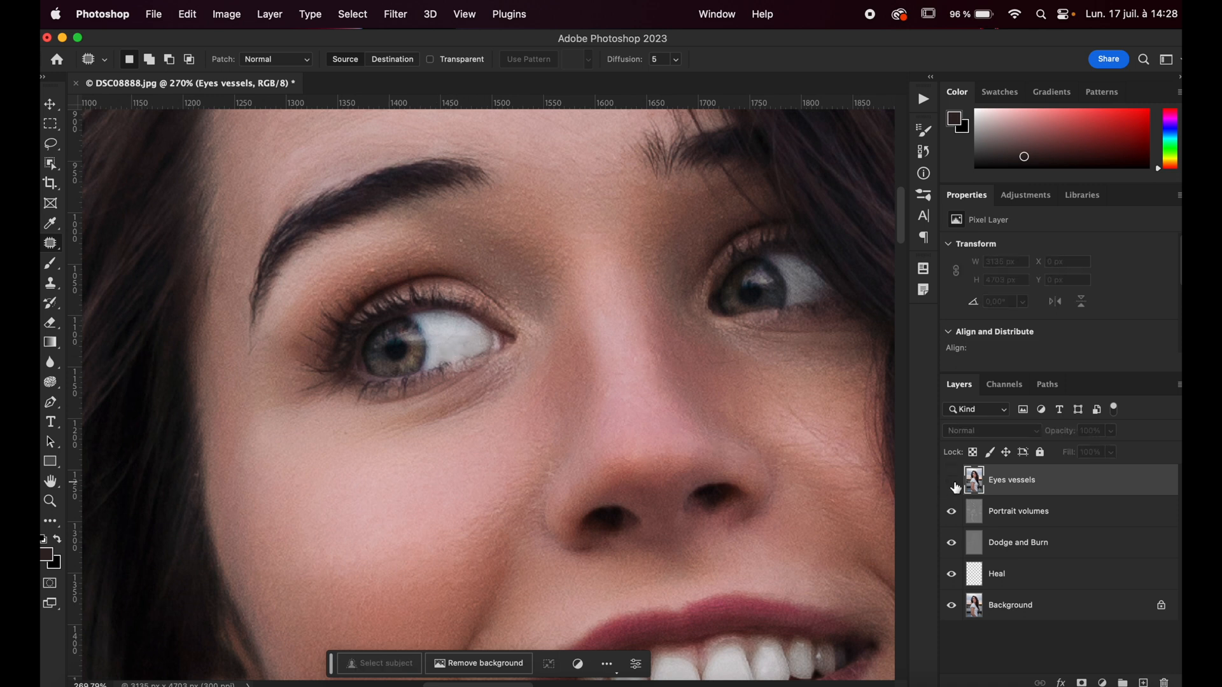
{"action": "left_click", "coordinate": [955, 487]}
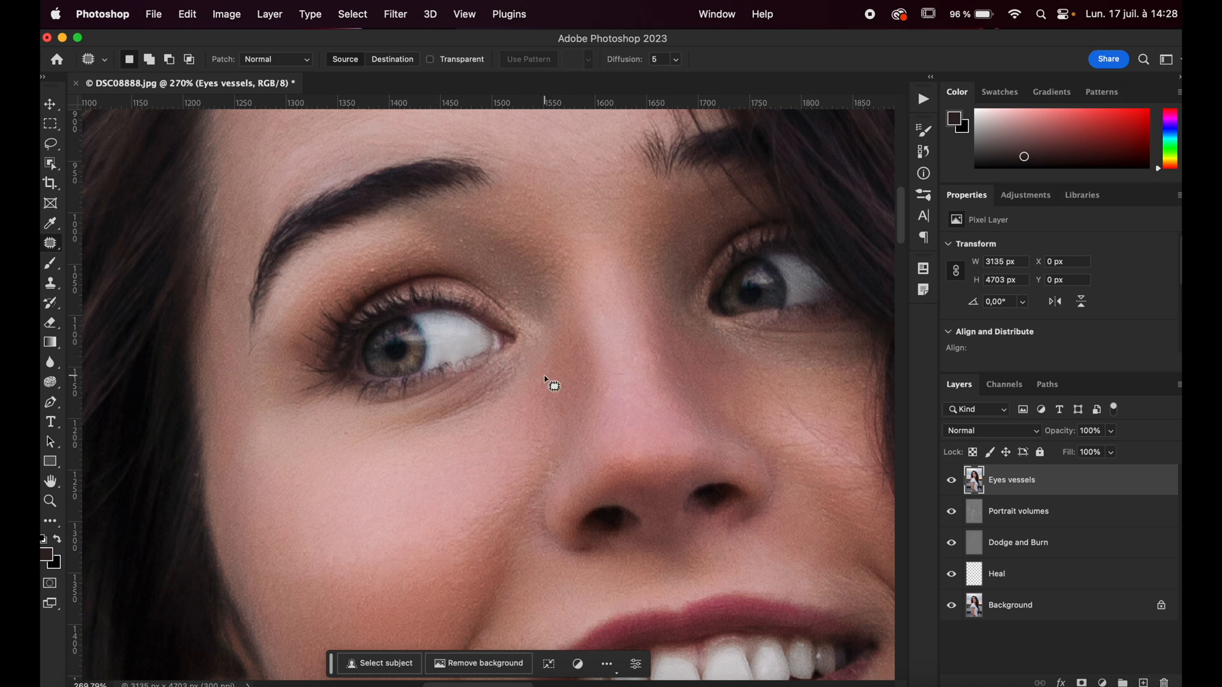
- Patch the small bright spot on the skin just below the corner of the mouth with the Patch tool, and deselect
{"action": "scroll", "coordinate": [546, 379], "scroll_direction": "down", "scroll_amount": 5}
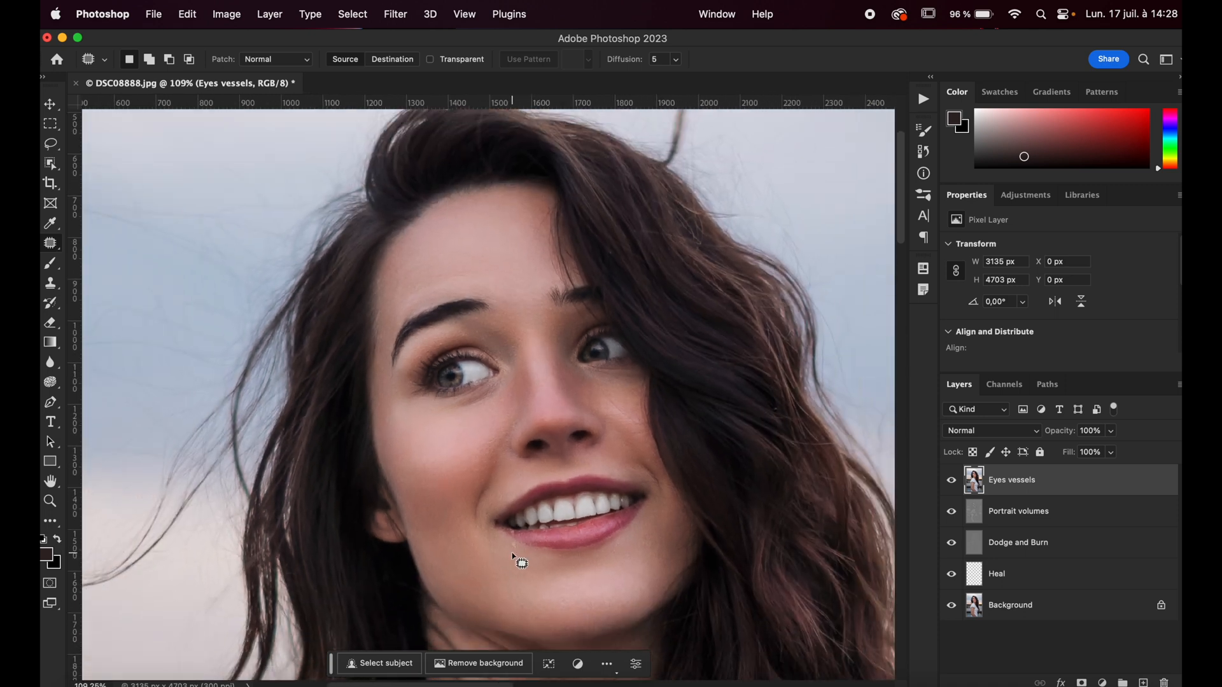
{"action": "scroll", "coordinate": [514, 557], "scroll_direction": "up", "scroll_amount": 5}
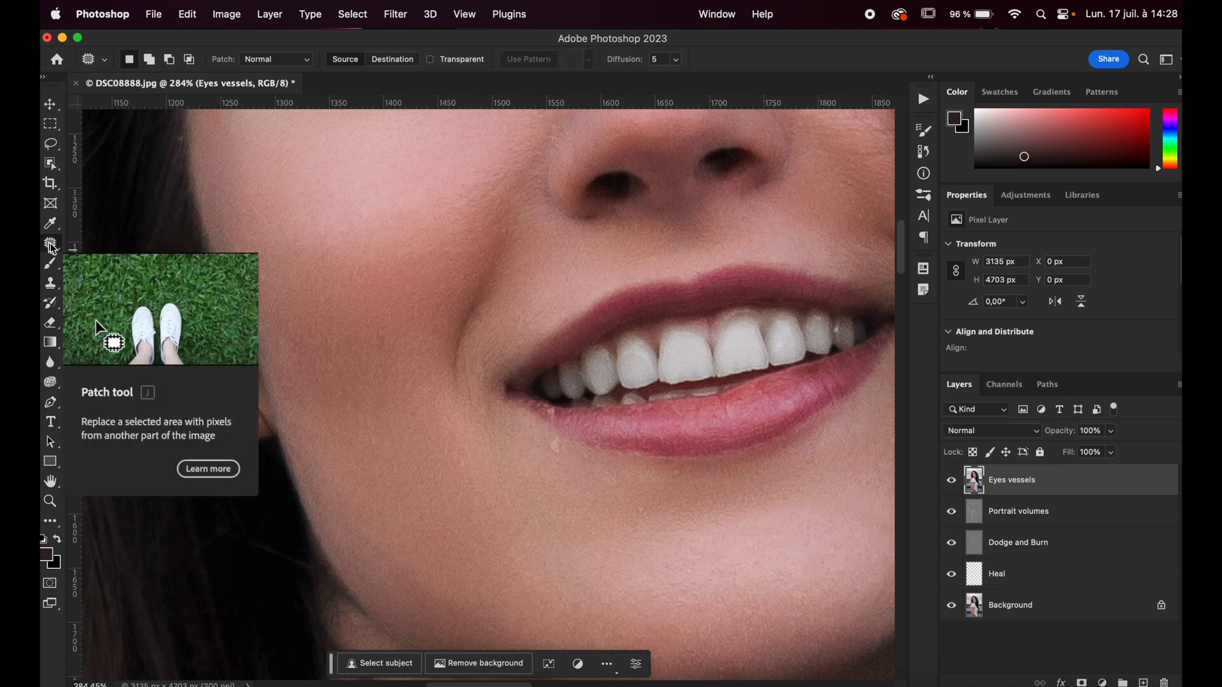
{"action": "mouse_move", "coordinate": [568, 458]}
{"action": "left_mouse_down"}
{"action": "mouse_move", "coordinate": [544, 441]}
{"action": "mouse_move", "coordinate": [547, 457]}
{"action": "mouse_move", "coordinate": [527, 450]}
{"action": "mouse_move", "coordinate": [554, 418]}
{"action": "left_mouse_up"}
{"action": "key", "text": "super+d"}
{"action": "scroll", "coordinate": [670, 540], "scroll_direction": "down", "scroll_amount": 8}
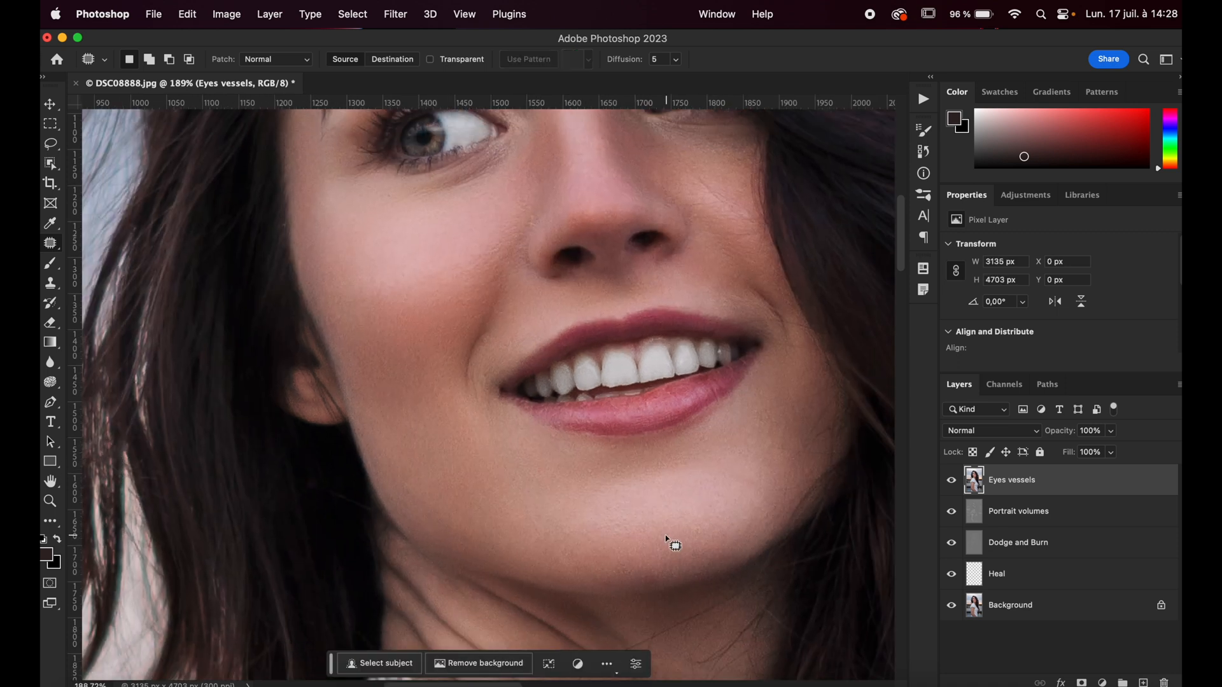
- Examine the retouched skin on the cheek, nose and mouth up close, and the portrait as a whole
{"action": "scroll", "coordinate": [666, 538], "scroll_direction": "up", "scroll_amount": 4}
{"action": "scroll", "coordinate": [668, 541], "scroll_direction": "down", "scroll_amount": 3}
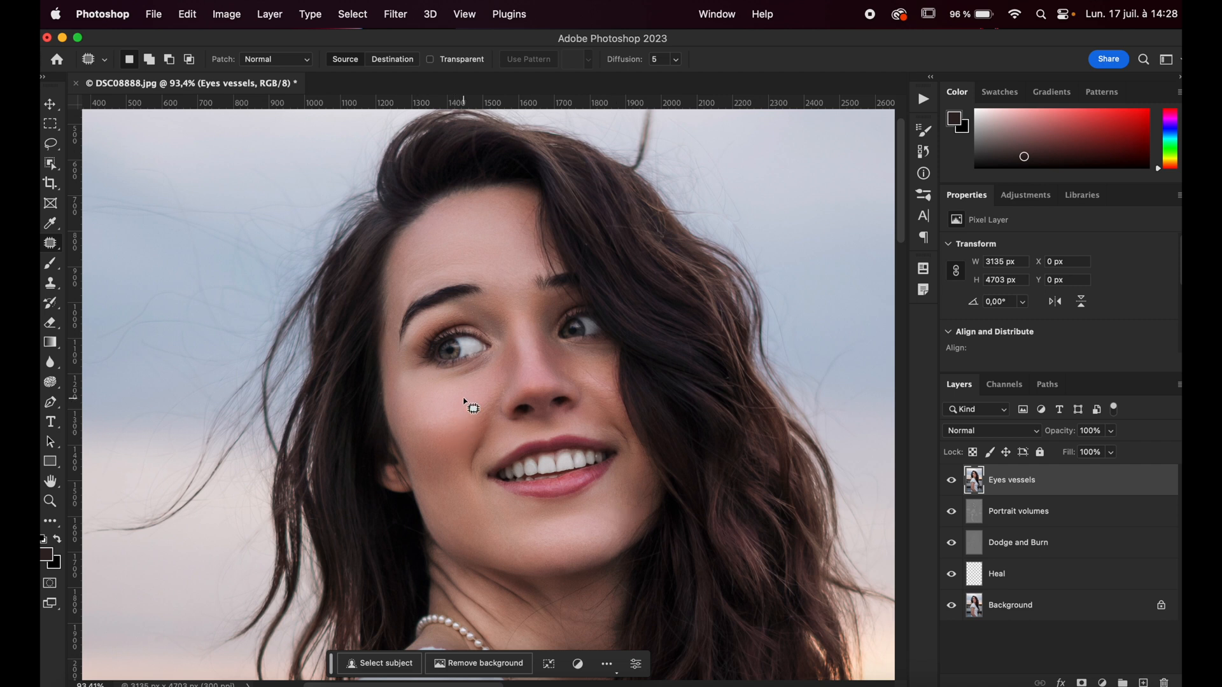
{"action": "scroll", "coordinate": [468, 403], "scroll_direction": "up", "scroll_amount": 3}
{"action": "scroll", "coordinate": [465, 398], "scroll_direction": "up", "scroll_amount": 8}
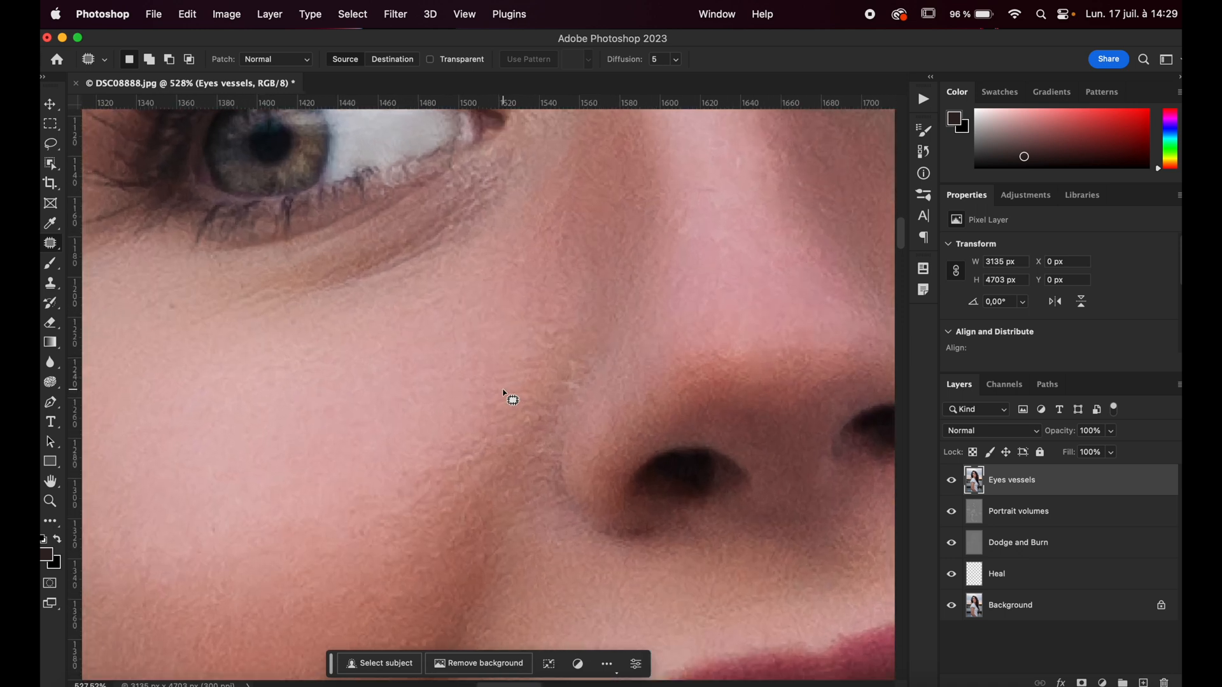
{"action": "scroll", "coordinate": [350, 466], "scroll_direction": "down", "scroll_amount": 5}
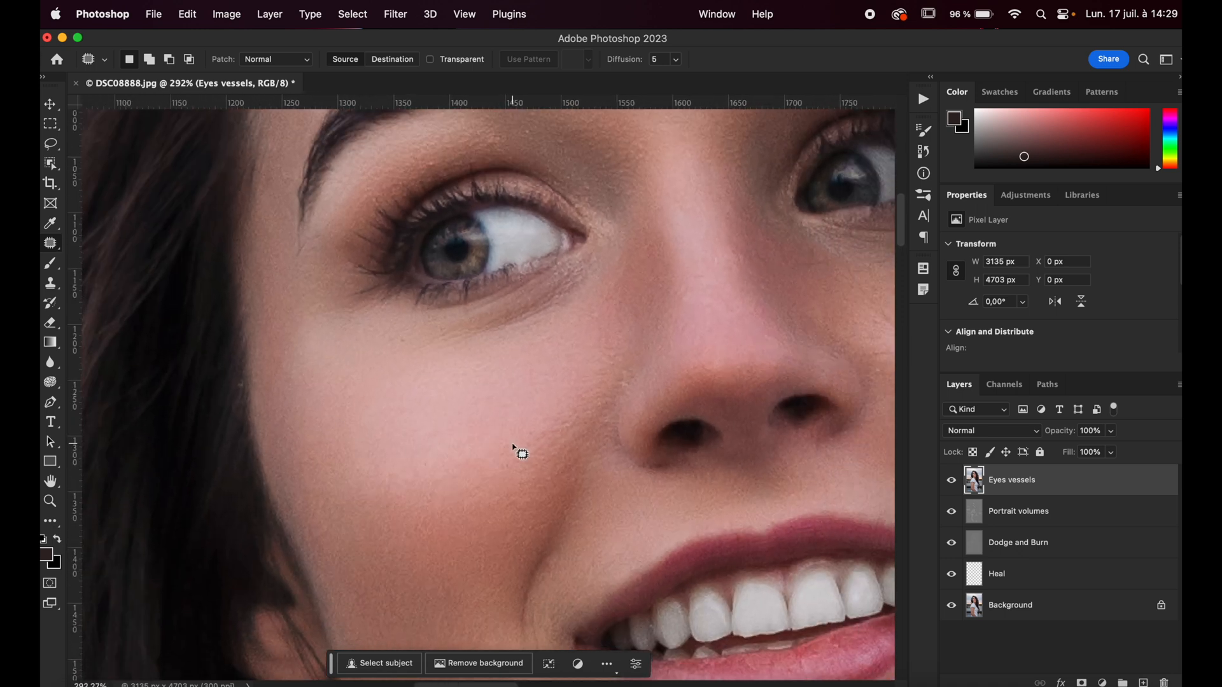
{"action": "scroll", "coordinate": [513, 447], "scroll_direction": "down", "scroll_amount": 6}
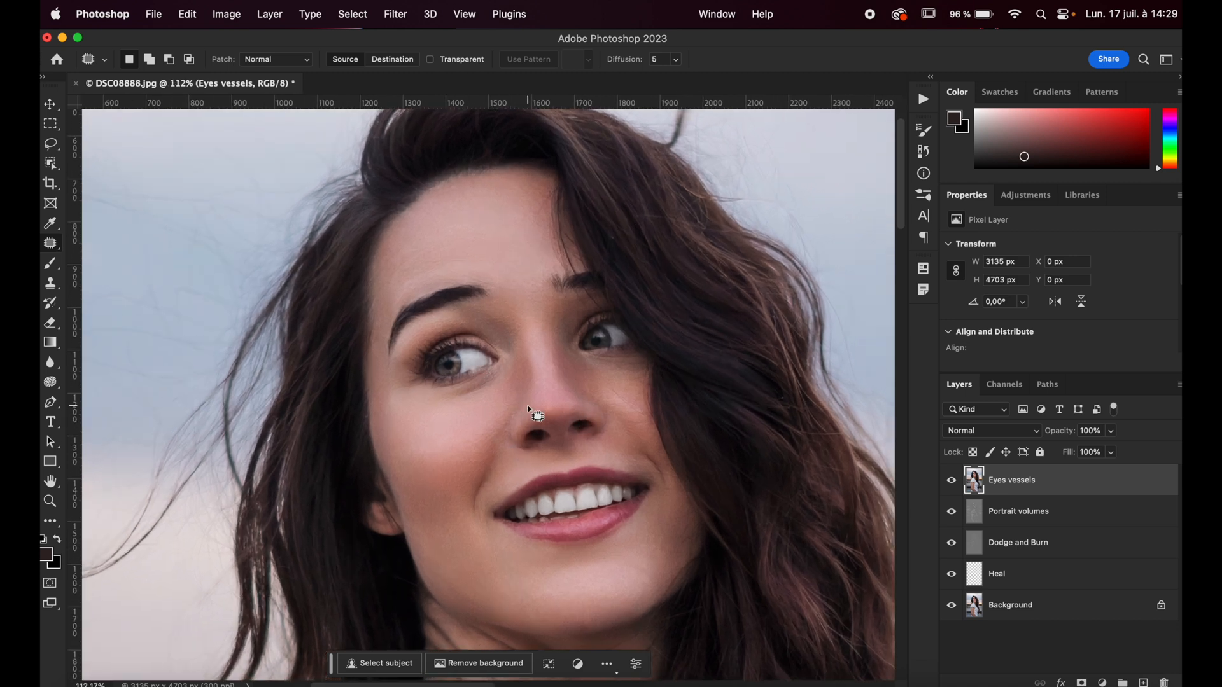
{"action": "scroll", "coordinate": [527, 406], "scroll_direction": "down", "scroll_amount": 2}
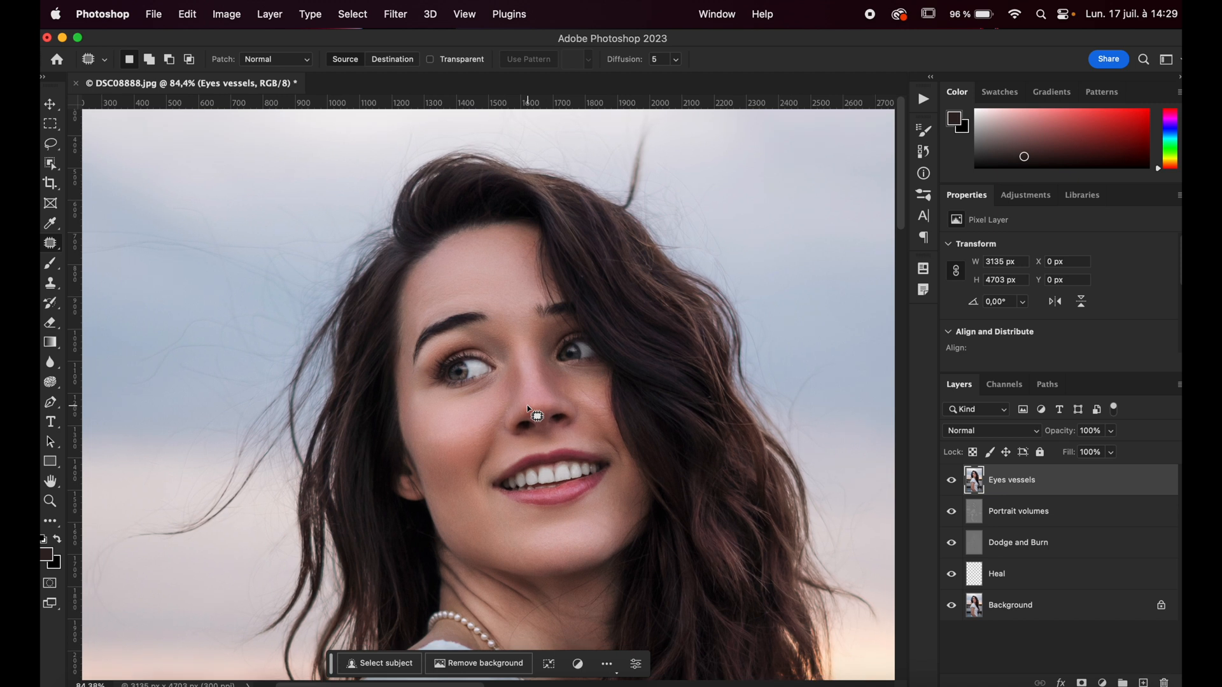
{"action": "scroll", "coordinate": [527, 405], "scroll_direction": "down", "scroll_amount": 1}
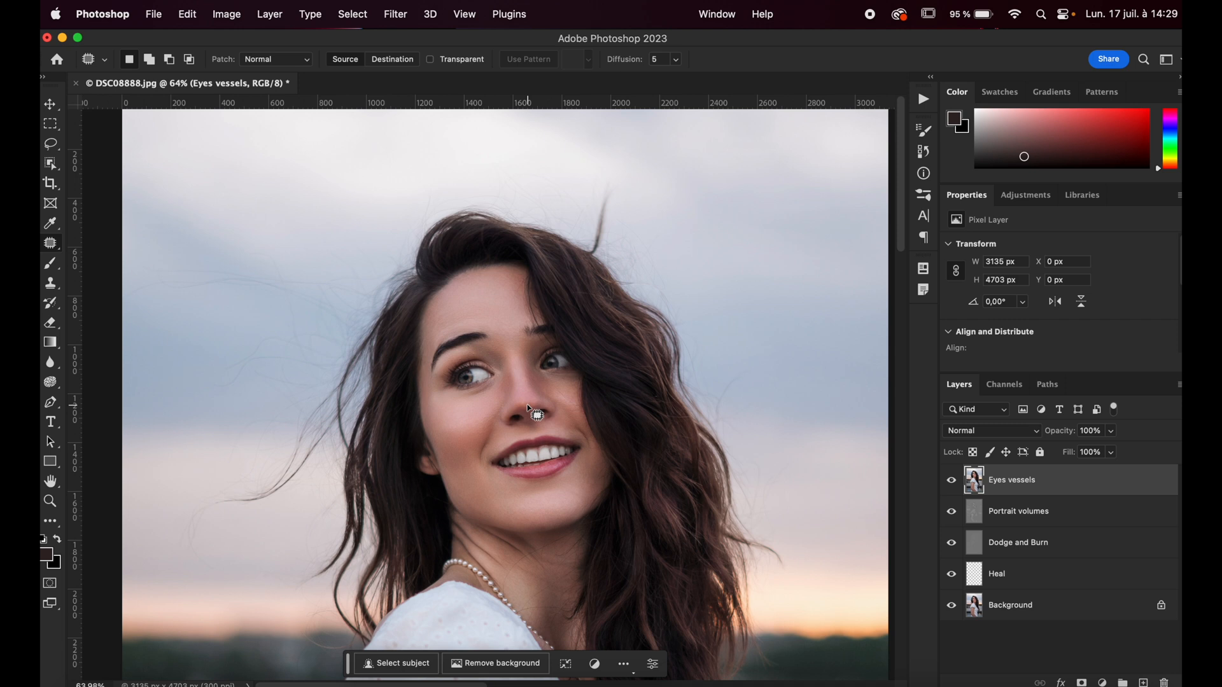
- Hide the Eyes vessels, Portrait volumes, Dodge and Burn, and Heal layers to examine the original, unretouched face
{"action": "scroll", "coordinate": [526, 404], "scroll_direction": "up", "scroll_amount": 3}
{"action": "left_click", "coordinate": [952, 481]}
{"action": "left_click", "coordinate": [952, 511]}
{"action": "left_click", "coordinate": [951, 543]}
{"action": "left_click", "coordinate": [952, 574]}
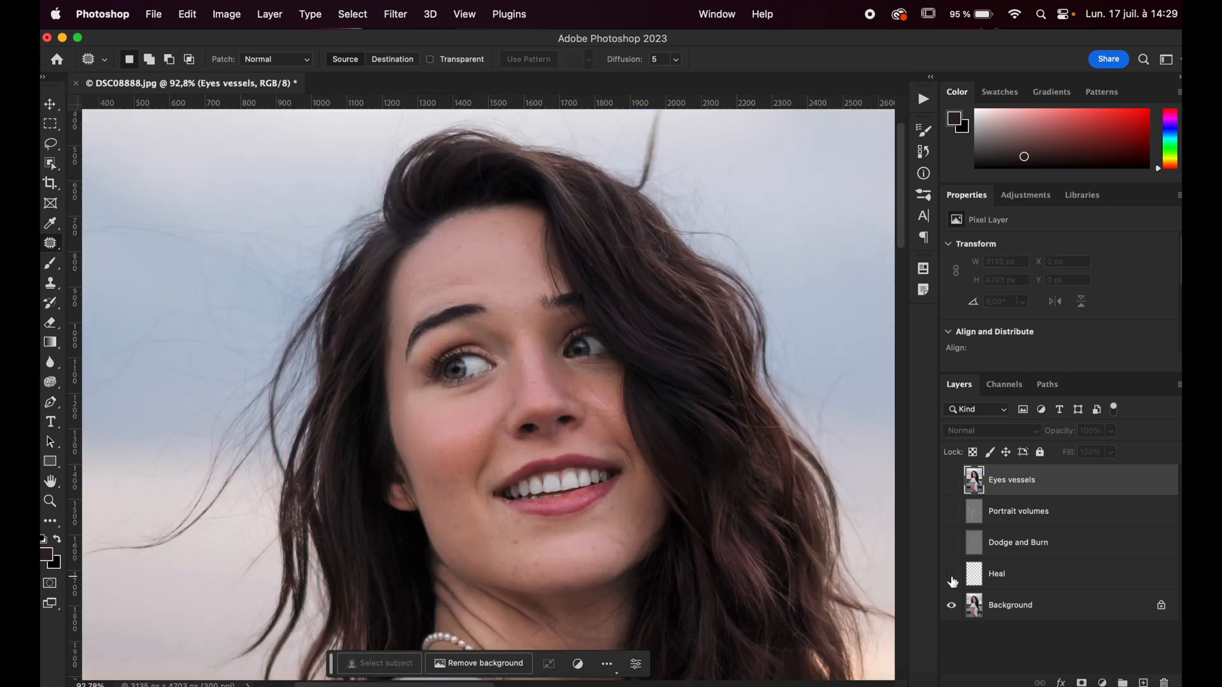
{"action": "scroll", "coordinate": [559, 472], "scroll_direction": "up", "scroll_amount": 1}
{"action": "scroll", "coordinate": [559, 472], "scroll_direction": "up", "scroll_amount": 1}
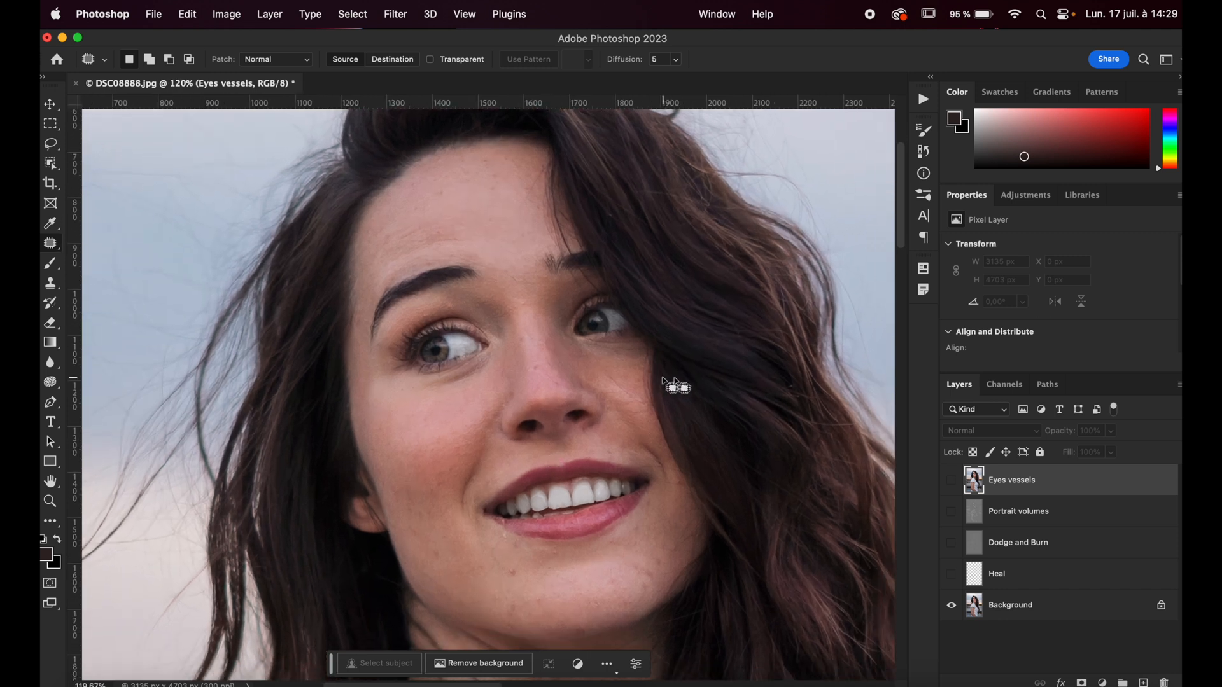
- Show the Heal, Dodge and Burn, Portrait volumes, and Eyes vessels layers again one by one and review the whole retouched portrait
{"action": "left_click", "coordinate": [952, 575]}
{"action": "left_click", "coordinate": [952, 544]}
{"action": "left_click", "coordinate": [951, 512]}
{"action": "left_click", "coordinate": [951, 480]}
{"action": "key", "text": "super+0"}
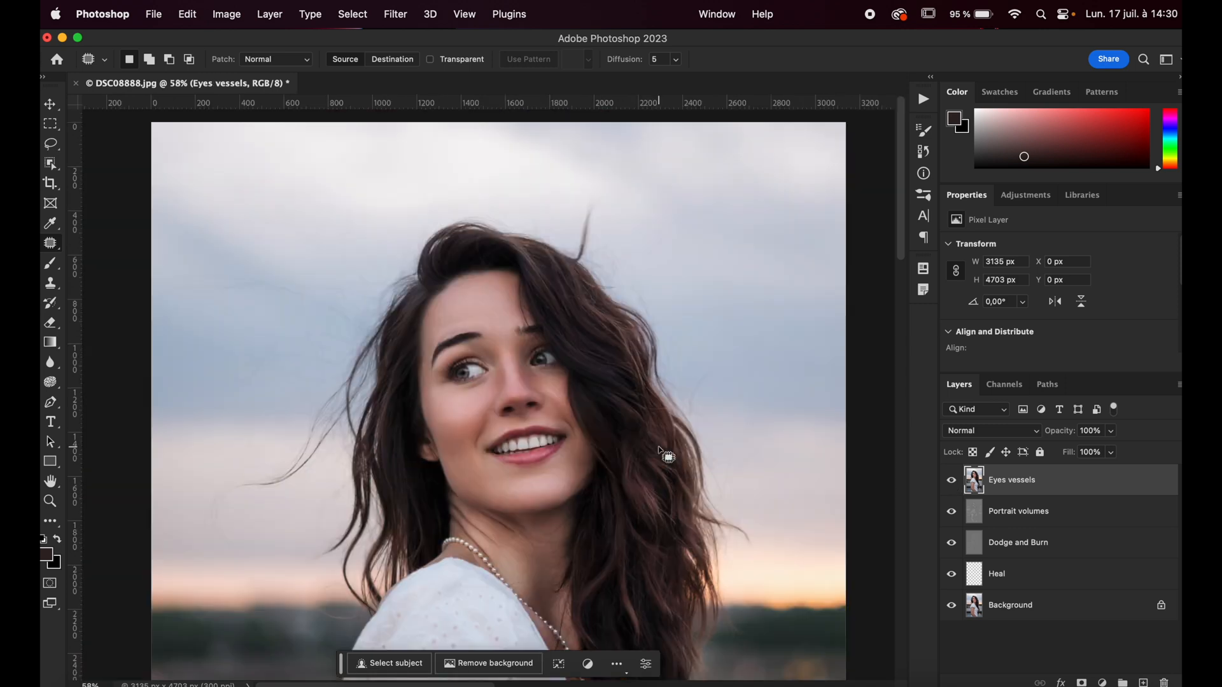
{"action": "scroll", "coordinate": [666, 455], "scroll_direction": "down", "scroll_amount": 2}
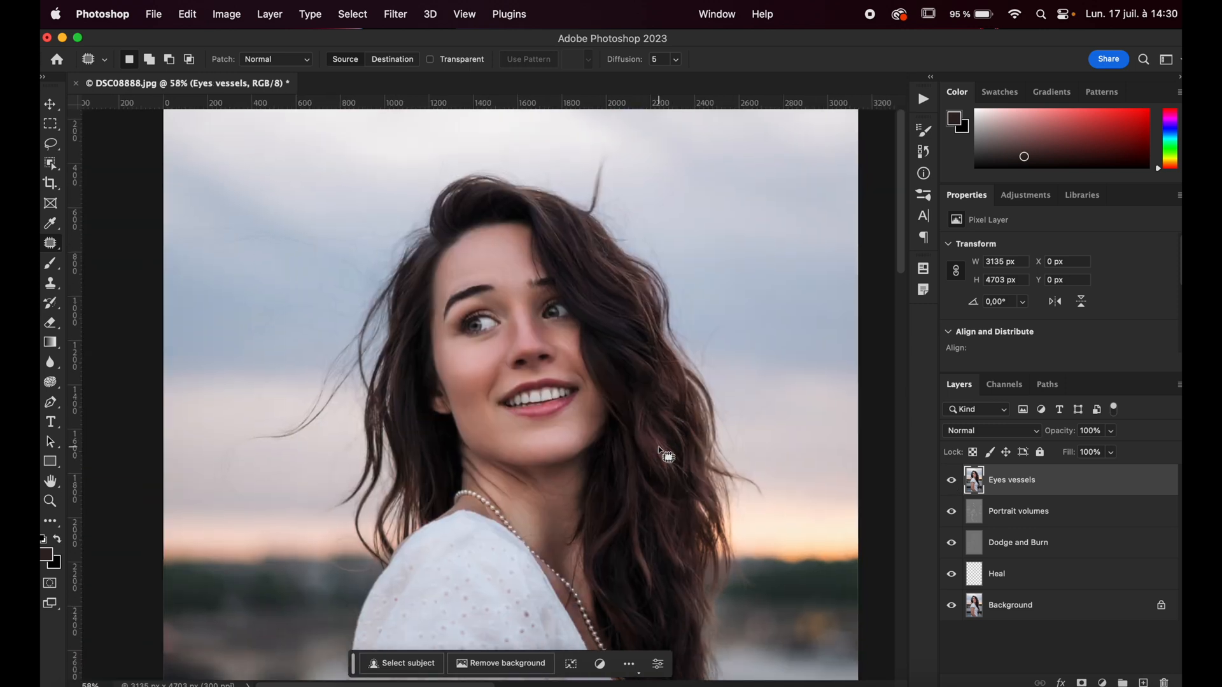